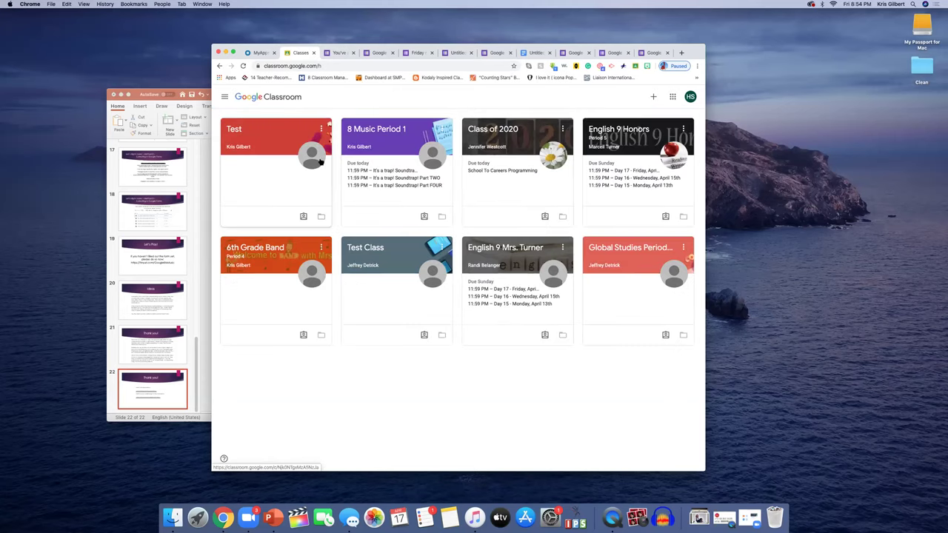
Step: Open the form attached to the Google Classroom for Music Teachers "quiz" assignment in the Test class's classwork
left_click(239, 130)
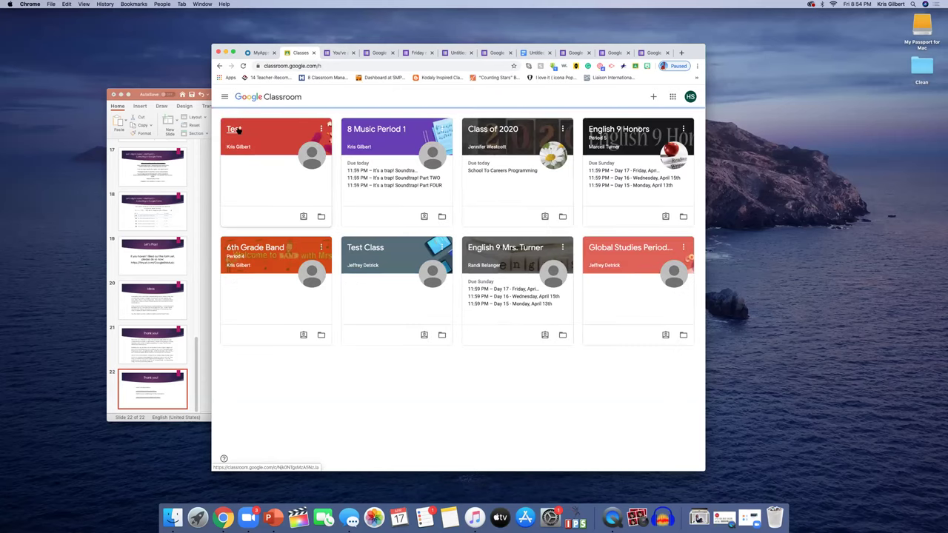
left_click(462, 98)
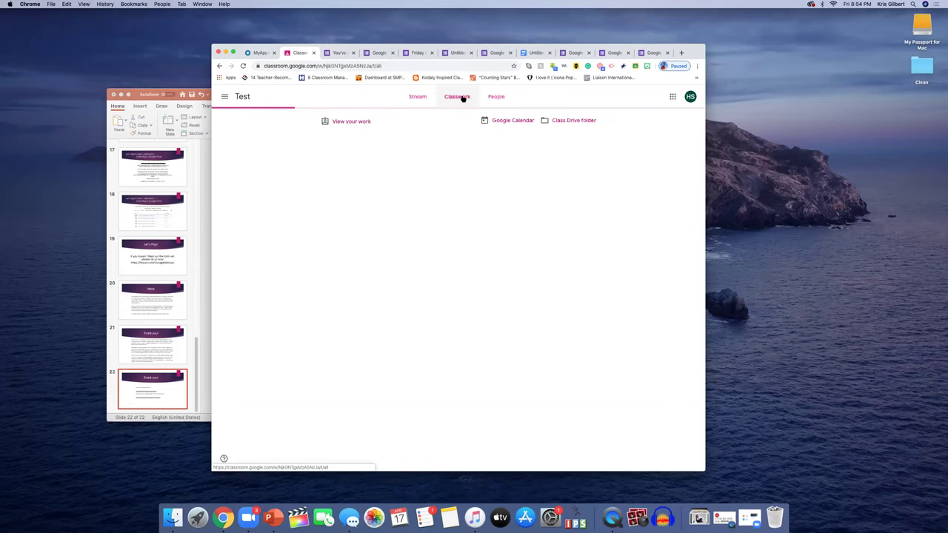
left_click(388, 147)
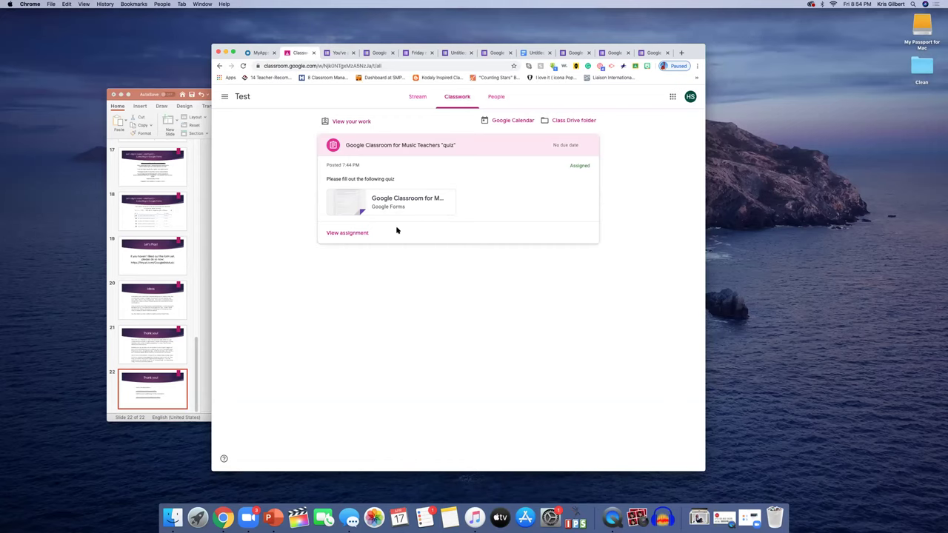
left_click(357, 234)
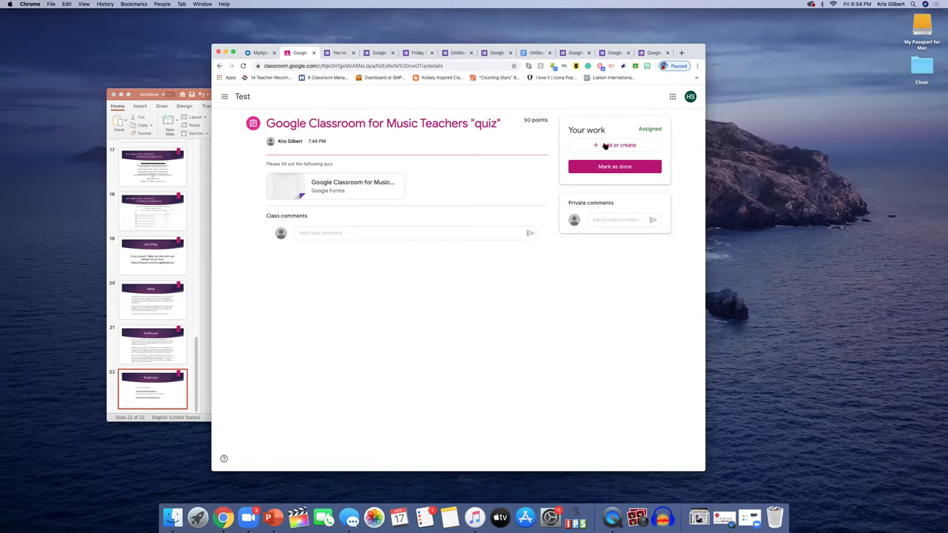
left_click(341, 185)
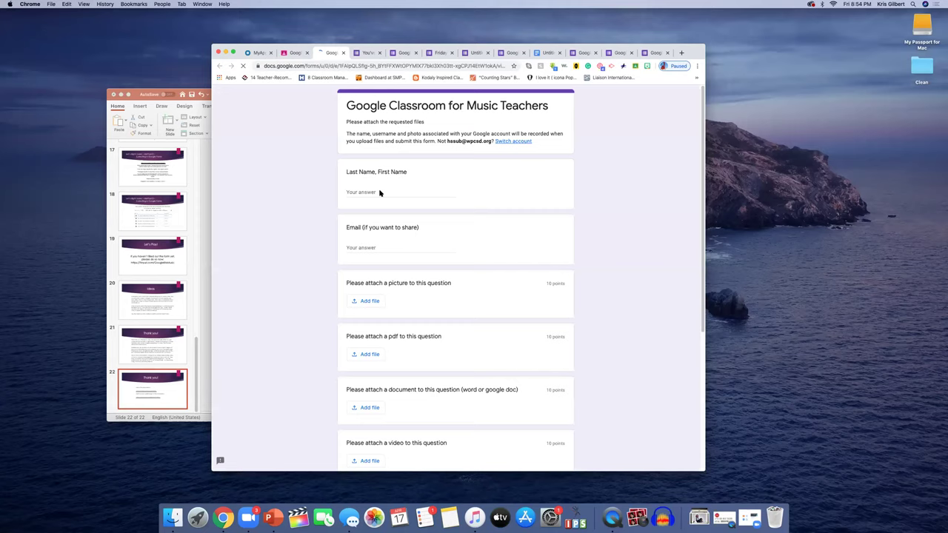
Step: Enter the respondent's last name in the name question and leave the optional email answer blank
left_click(383, 191)
type("Gilbert")
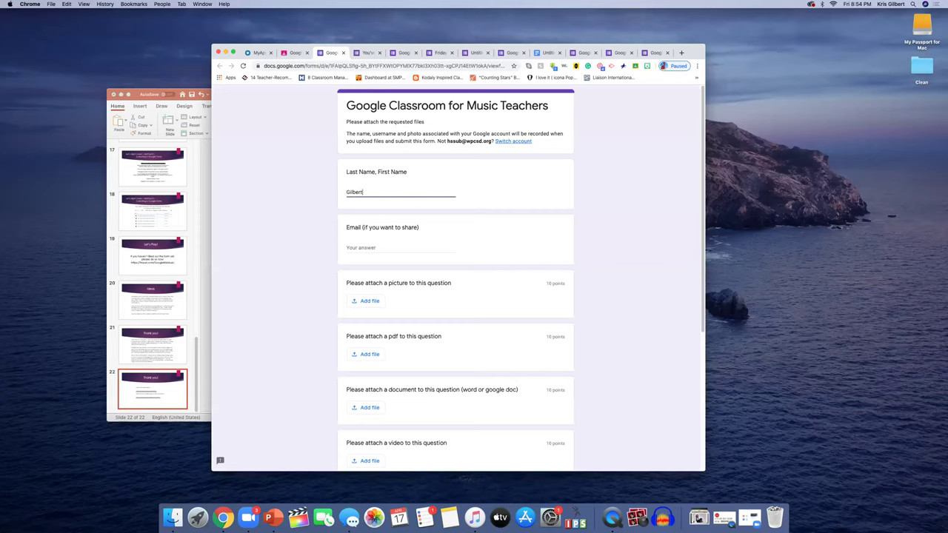
left_click(382, 245)
left_click(471, 280)
Step: Attach IMG_6669.jpeg from Google Drive to the picture question and remove it again
left_click(374, 300)
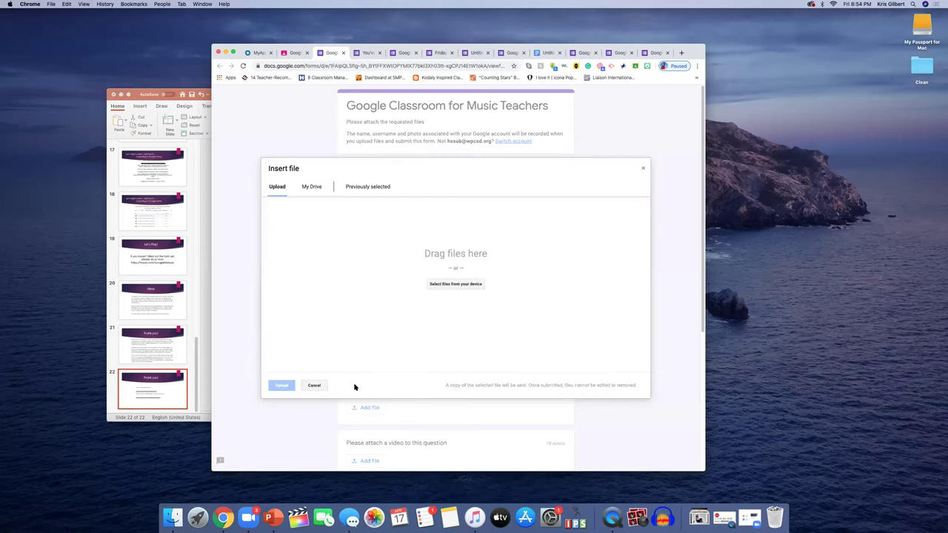
left_click(314, 385)
left_click(370, 302)
left_click(307, 187)
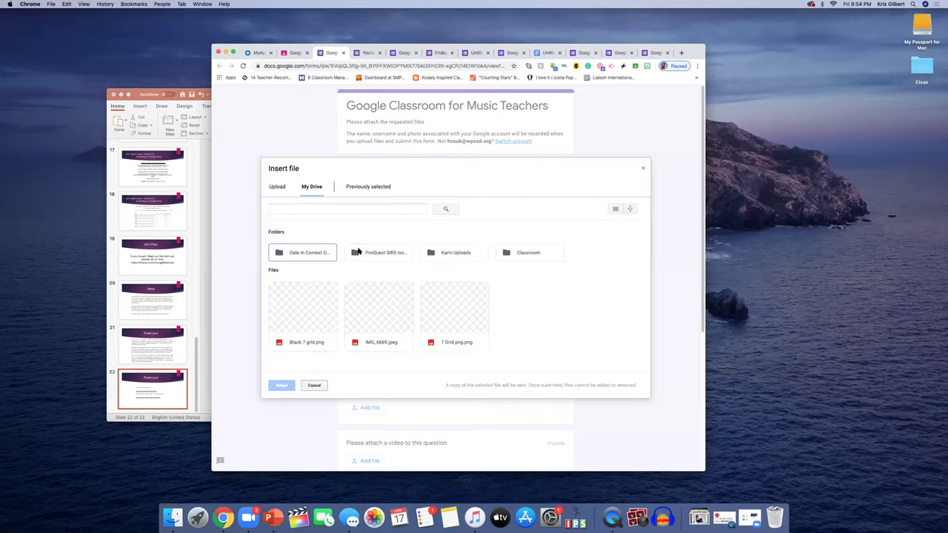
scroll(302, 272, "down", 5)
scroll(302, 274, "up", 5)
left_click(378, 302)
left_click(286, 384)
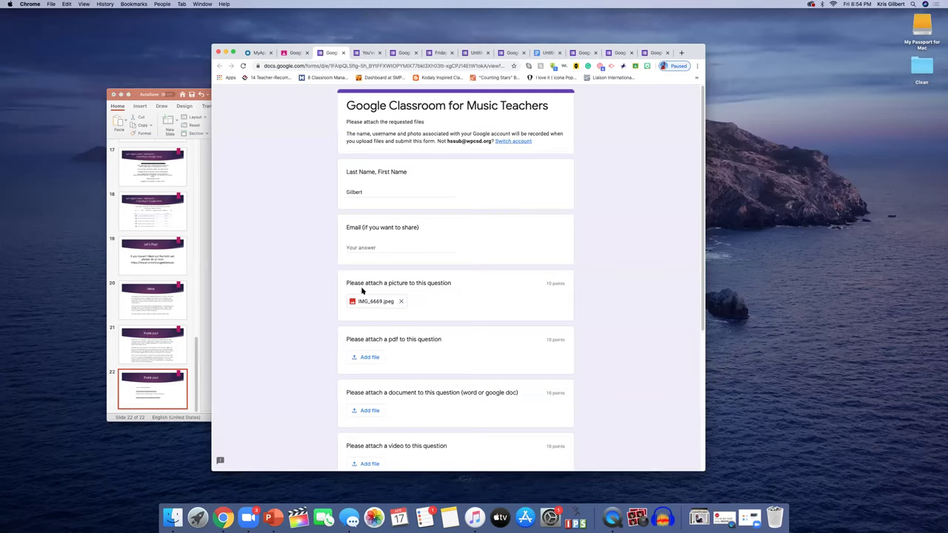
left_click(401, 302)
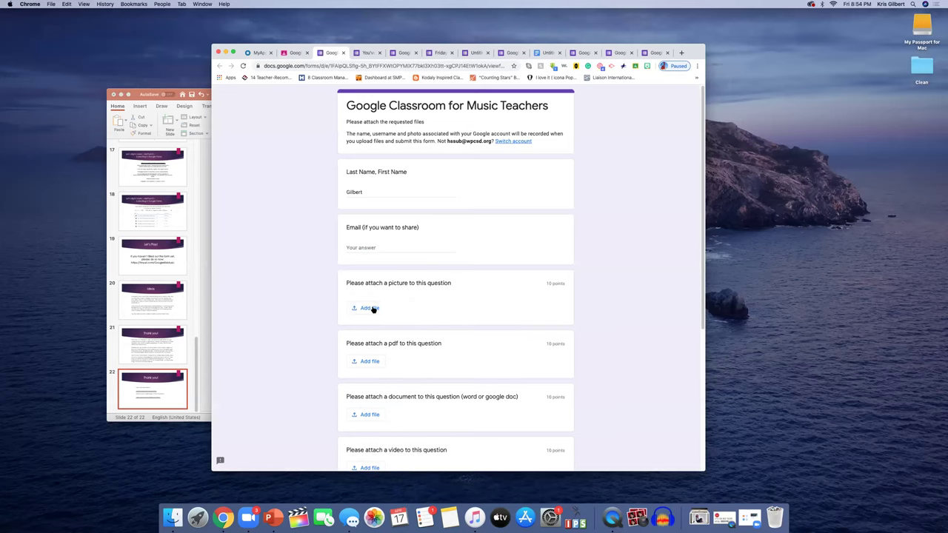
Step: Upload New Grid.png from the desktop's Clean folder as the answer to the picture question
left_click(370, 308)
left_click(447, 284)
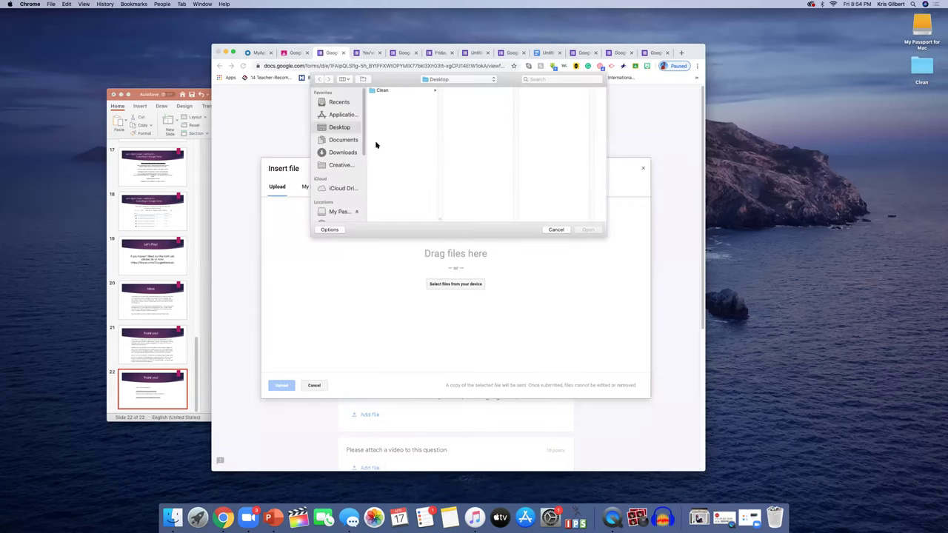
left_click(377, 92)
scroll(464, 139, "down", 3)
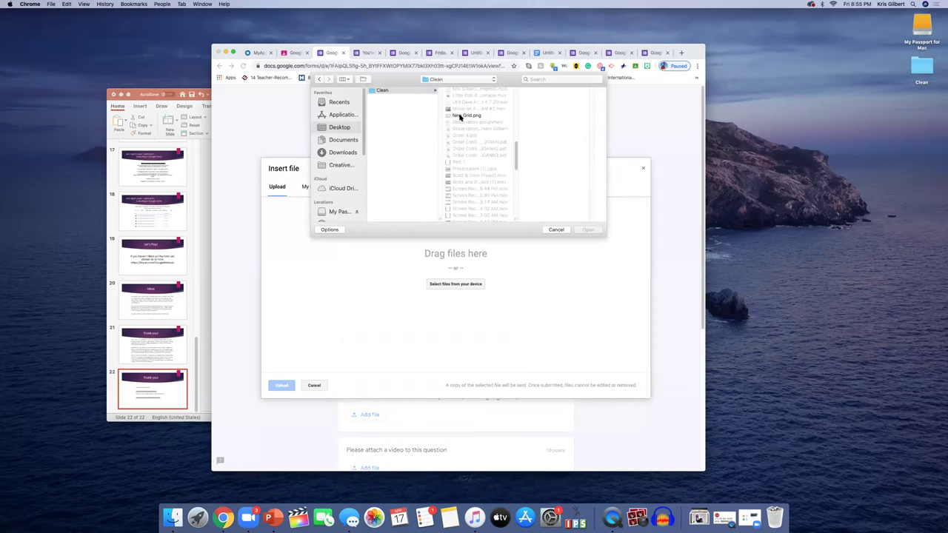
left_click(462, 117)
left_click(587, 229)
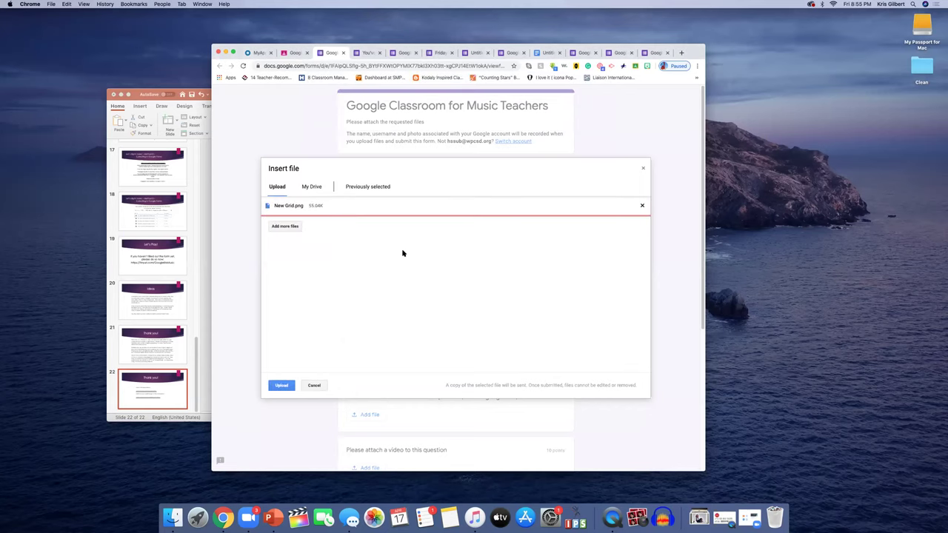
left_click(284, 386)
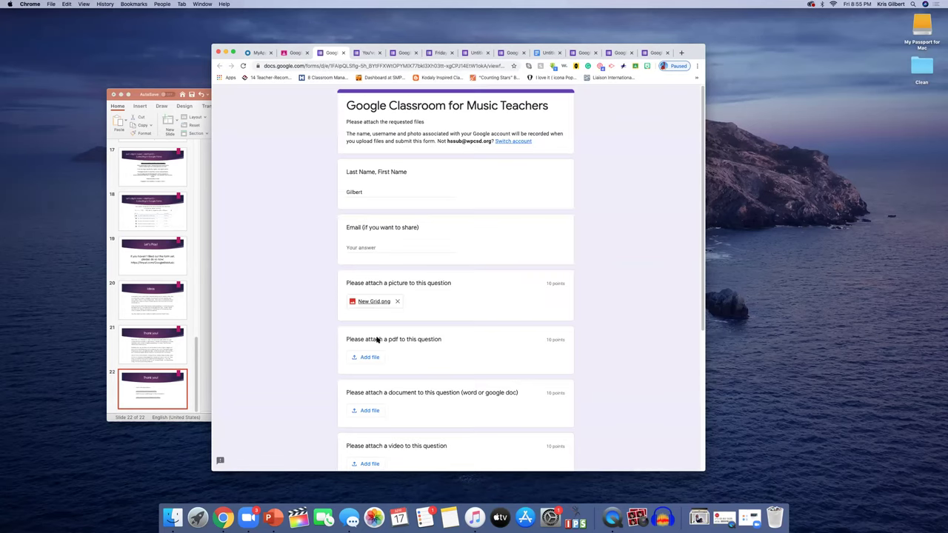
Step: Attach the "Observation Assig..." PDF from Google Drive to the pdf question
left_click(366, 357)
left_click(312, 186)
left_click(313, 326)
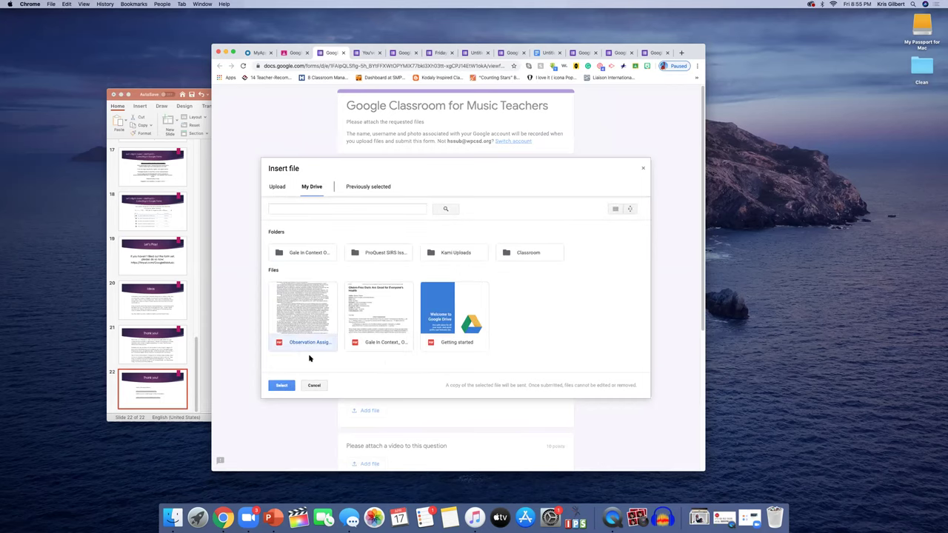
left_click(281, 385)
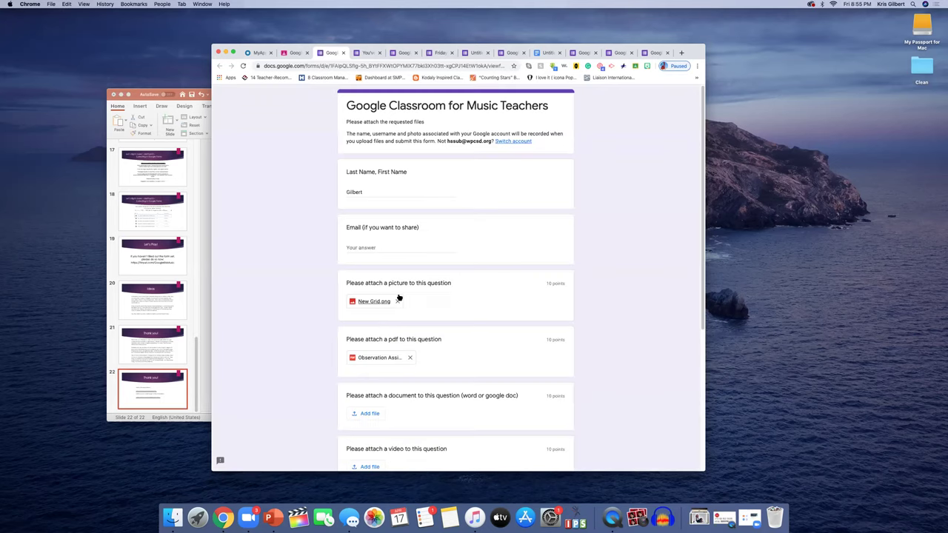
Step: Attach the Uketastic Ukulele Word document from Google Drive to the document question
left_click(370, 414)
left_click(312, 186)
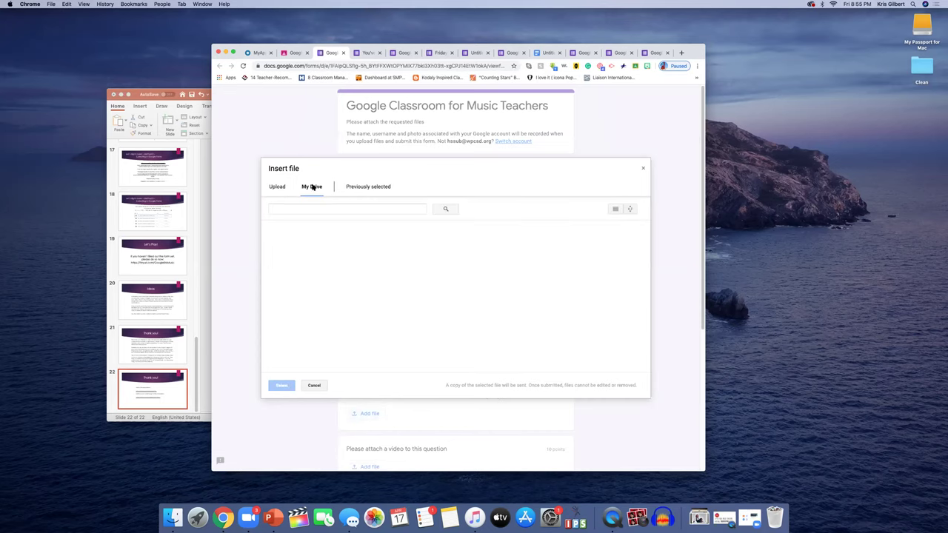
left_click(306, 326)
left_click(282, 385)
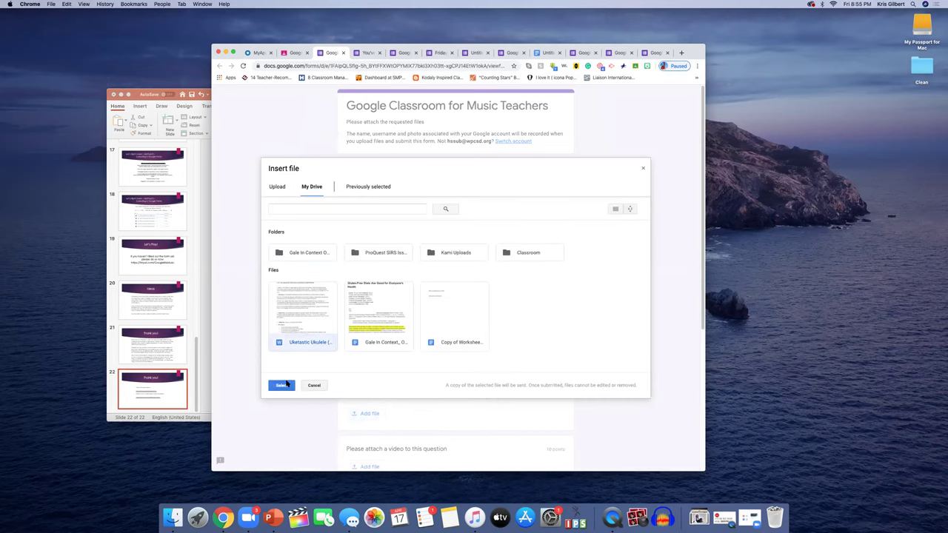
Step: Attach TEST.mov from Google Drive to the video question
scroll(407, 358, "down", 3)
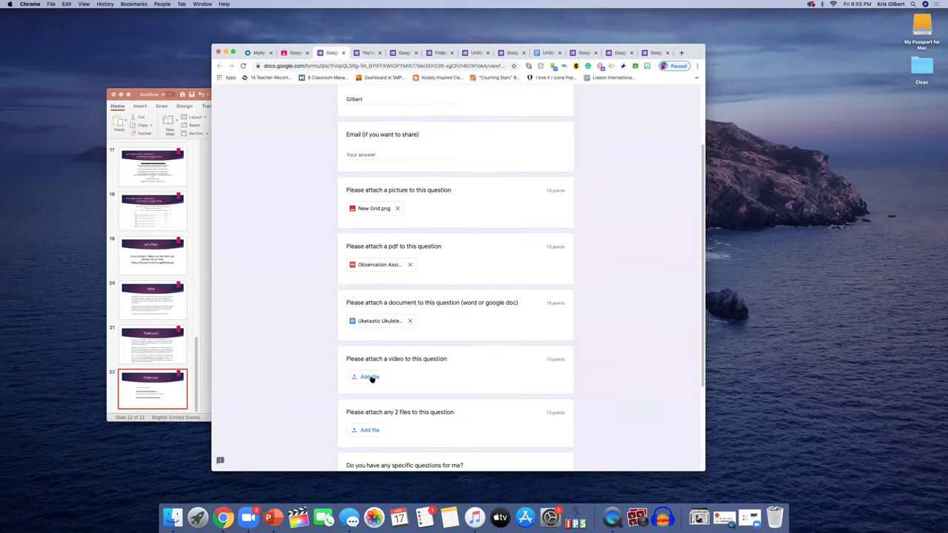
left_click(370, 377)
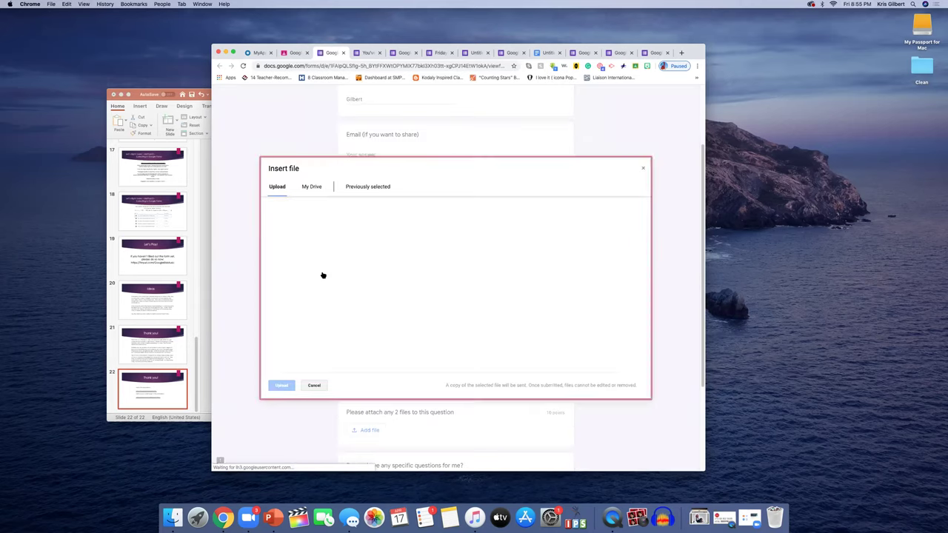
left_click(312, 187)
left_click(304, 329)
left_click(283, 385)
Step: Attach the Alien Invasion file and TEST.mov from Google Drive to the question asking for any 2 files
scroll(345, 355, "down", 3)
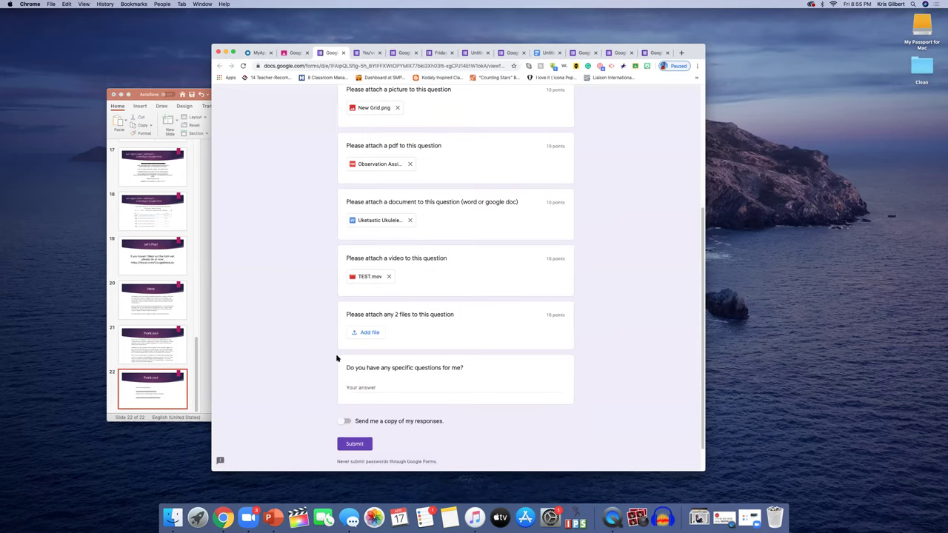
left_click(371, 334)
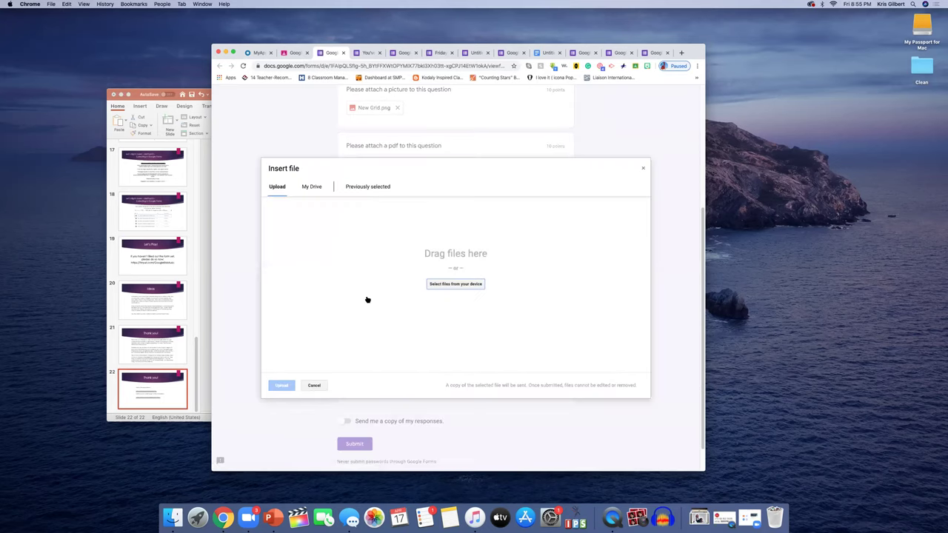
left_click(311, 186)
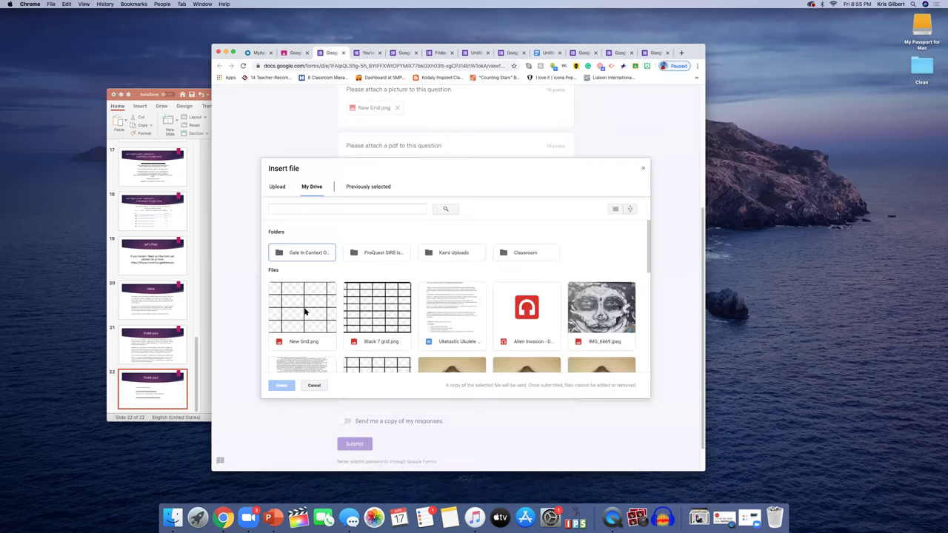
left_click(534, 320)
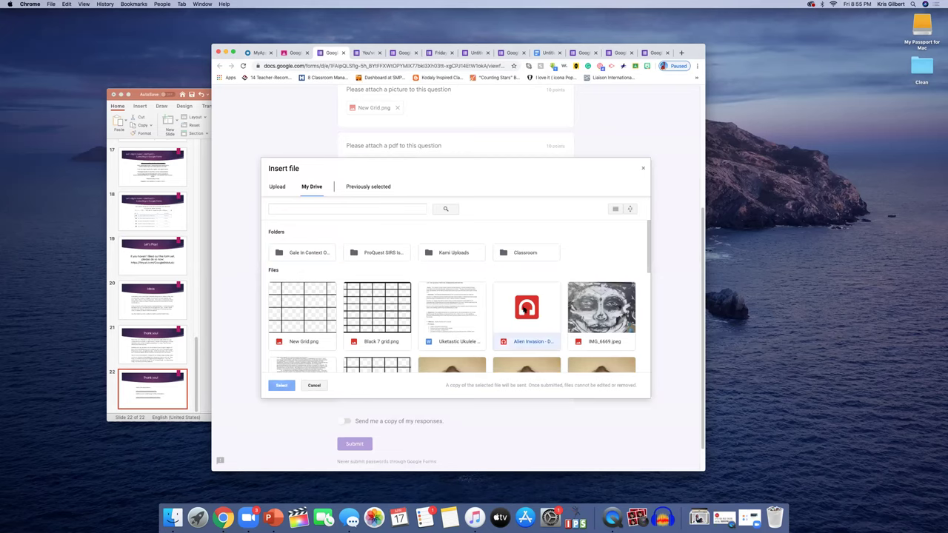
left_click(291, 385)
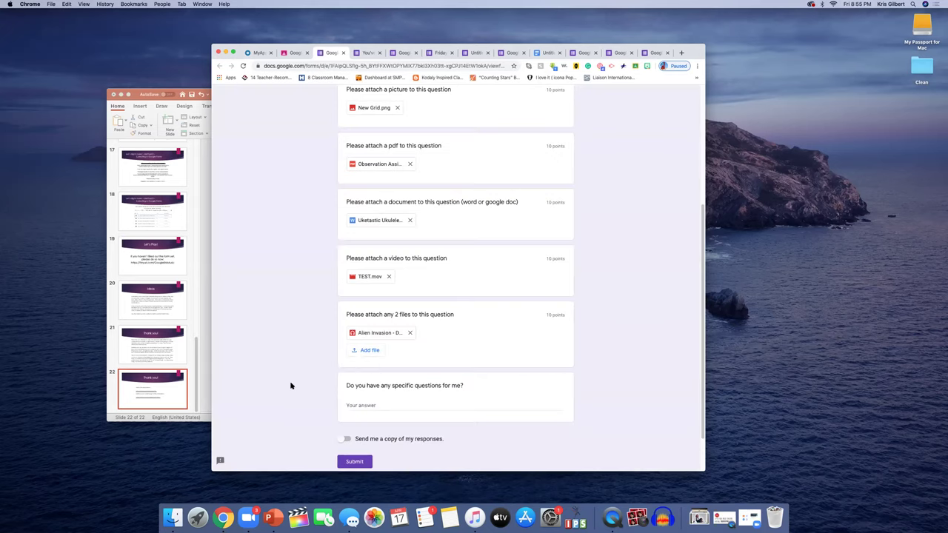
left_click(371, 354)
left_click(312, 187)
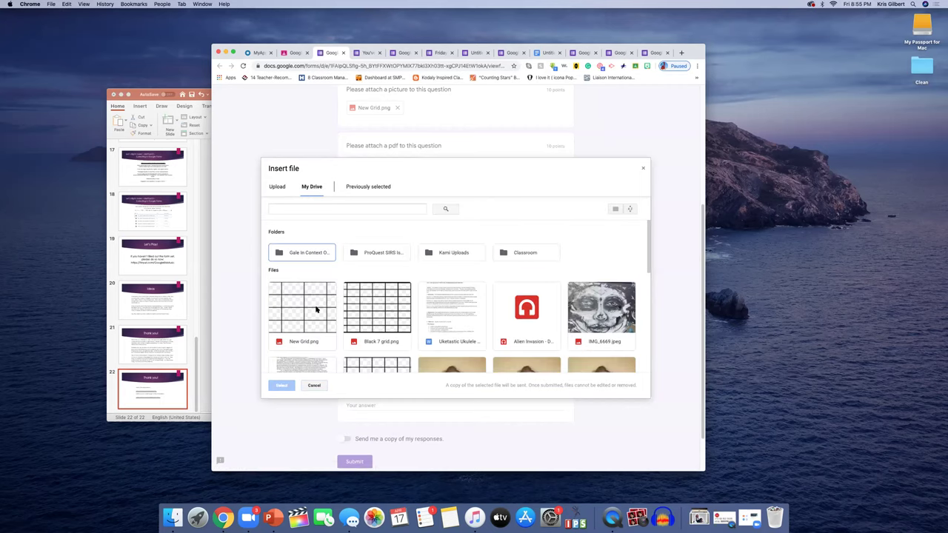
scroll(319, 309, "down", 3)
left_click(317, 308)
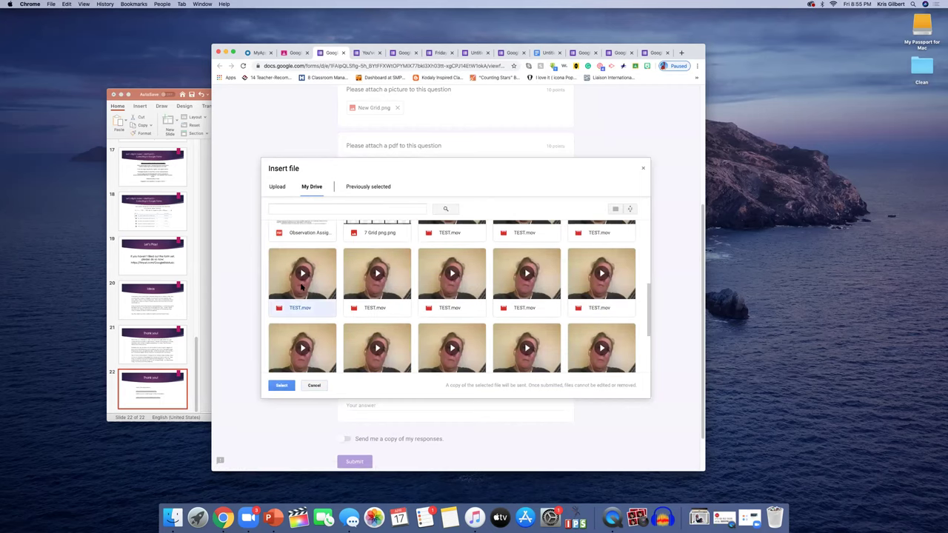
left_click(281, 389)
Step: Answer "No" to the question about specific questions and submit the form
left_click(365, 407)
type("N")
left_click(359, 459)
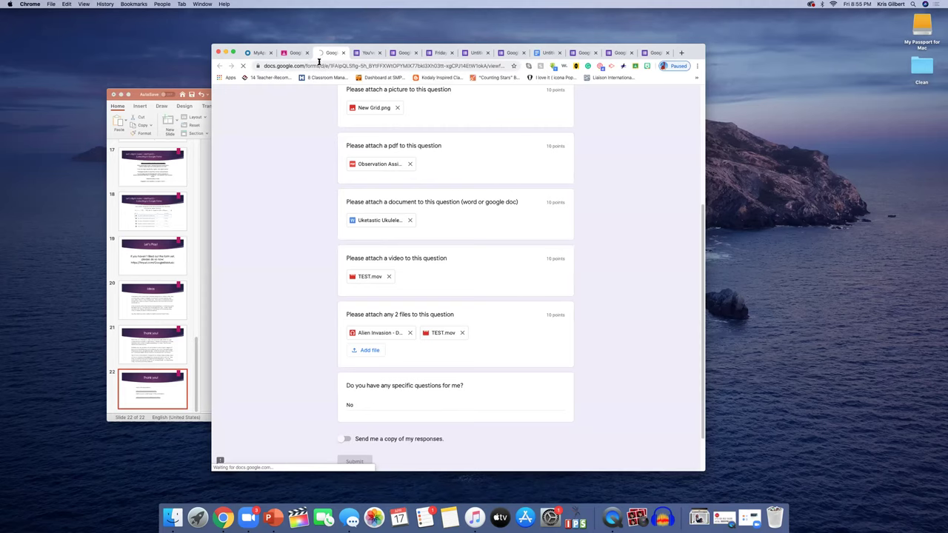
Step: Return to the Classroom assignment page and sign out of the student's Google account
left_click(295, 53)
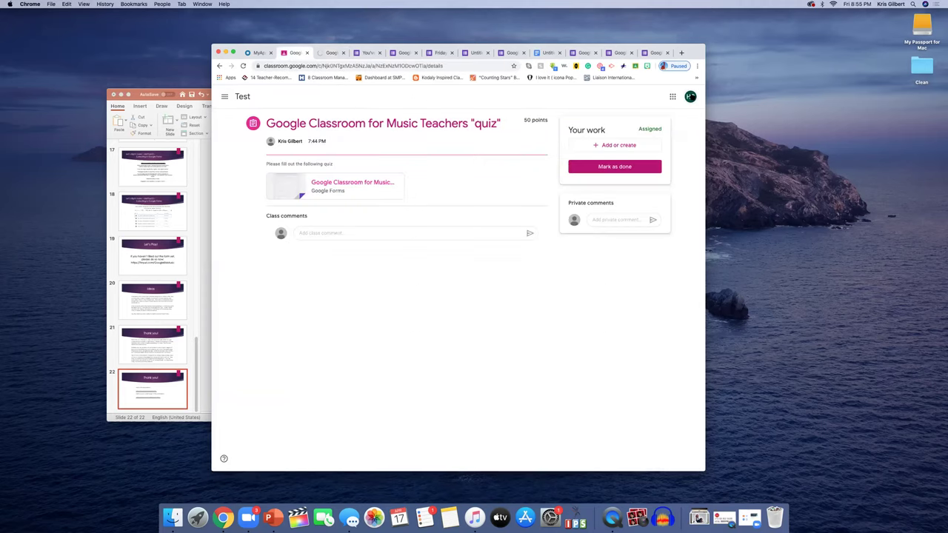
left_click(691, 97)
left_click(638, 279)
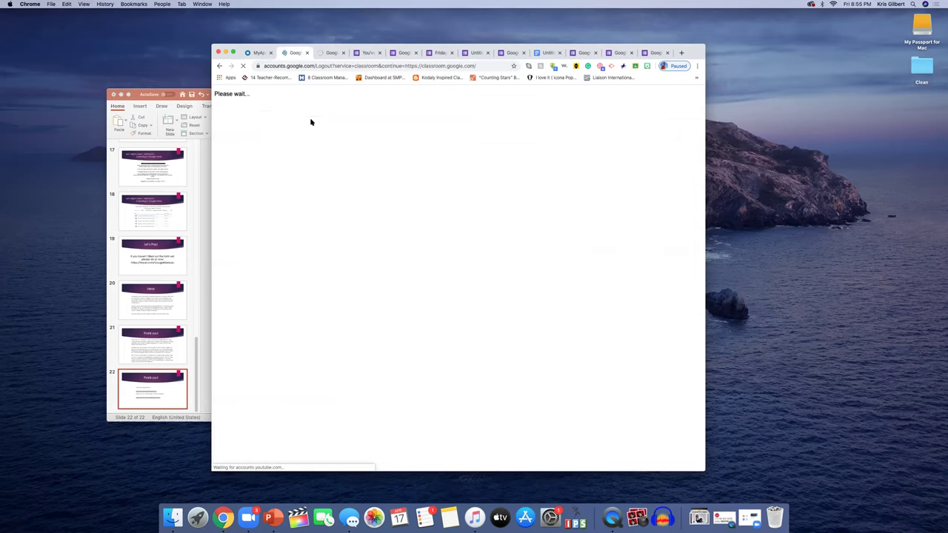
Step: Sign out of both My Apps portal sessions, the teacher's and the student's
left_click(260, 54)
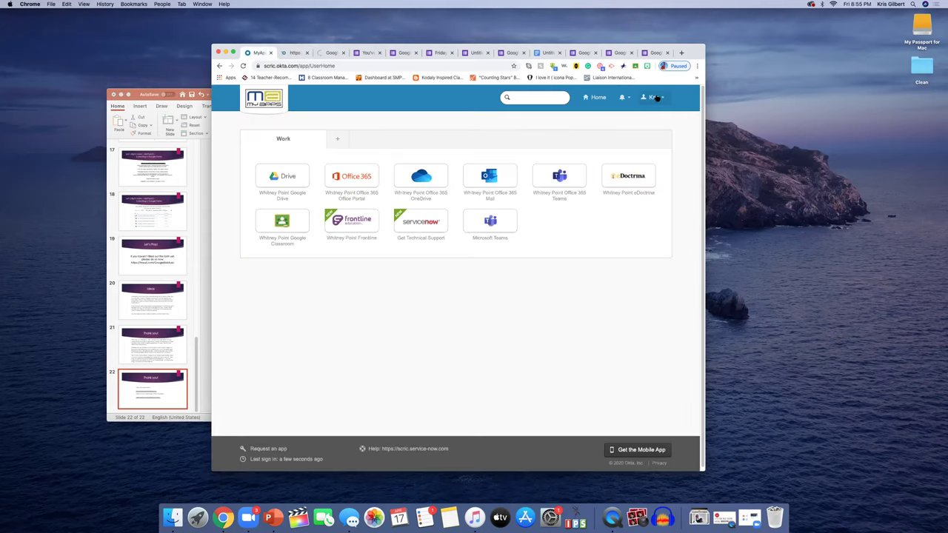
left_click(654, 97)
left_click(639, 125)
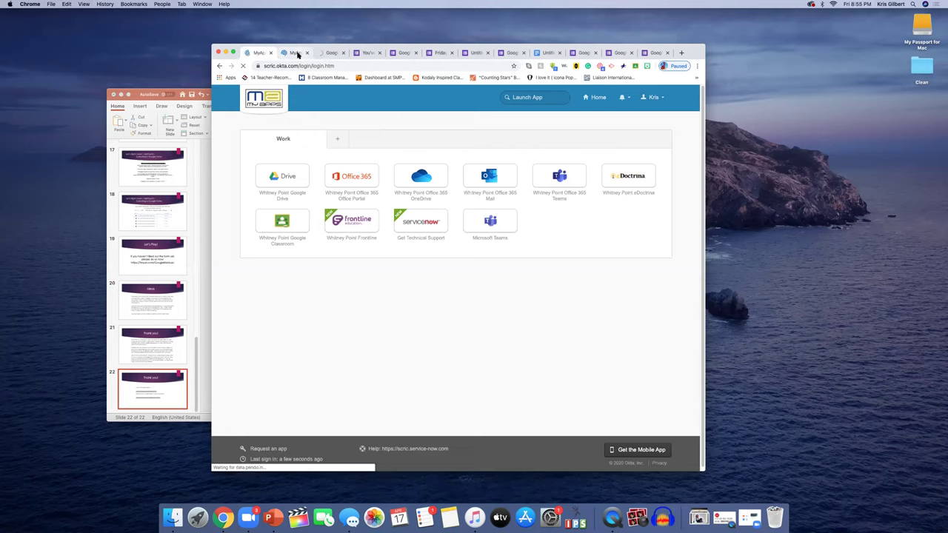
left_click(300, 53)
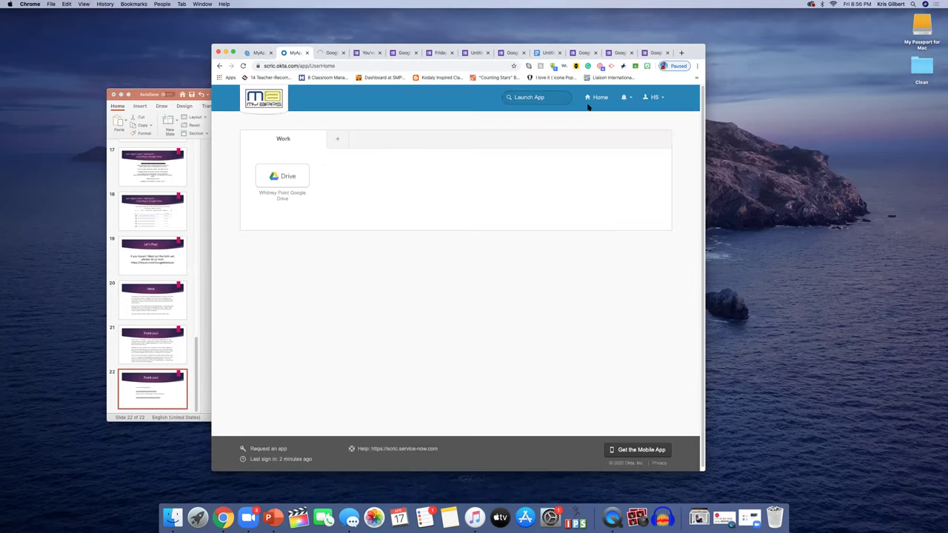
left_click(654, 97)
left_click(651, 125)
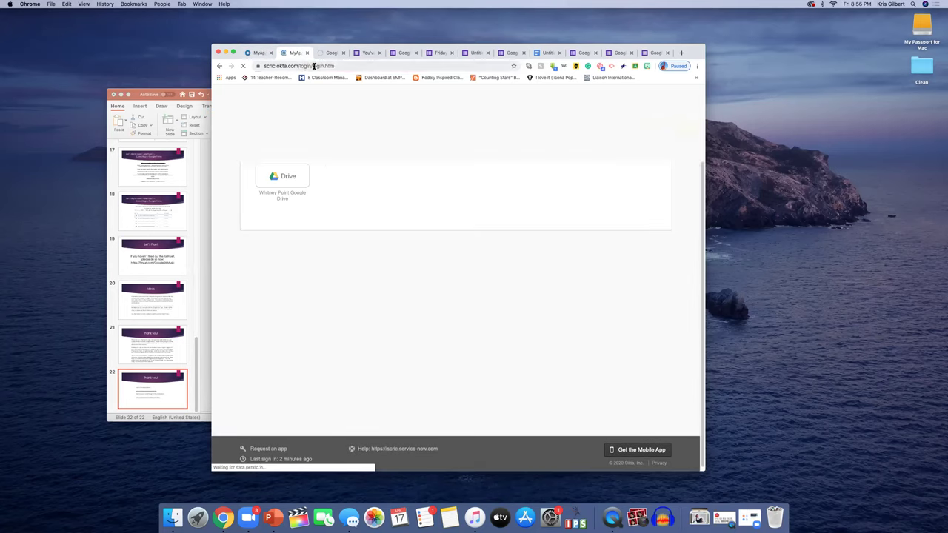
Step: Load the Google Classroom site to reach the Google account chooser
left_click(315, 66)
type("clas")
key("Return")
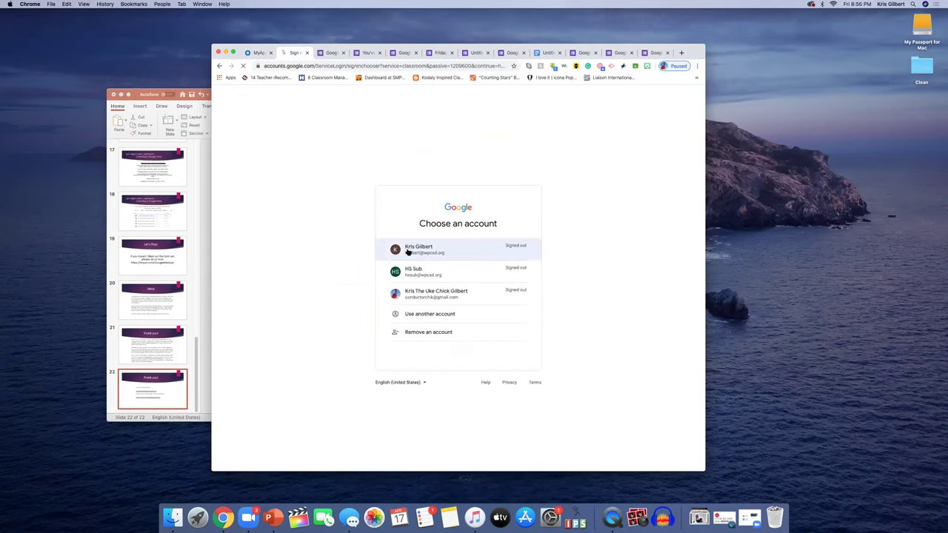
Step: Sign in to Google Classroom with the teacher's account through the school's MyApps login
left_click(422, 249)
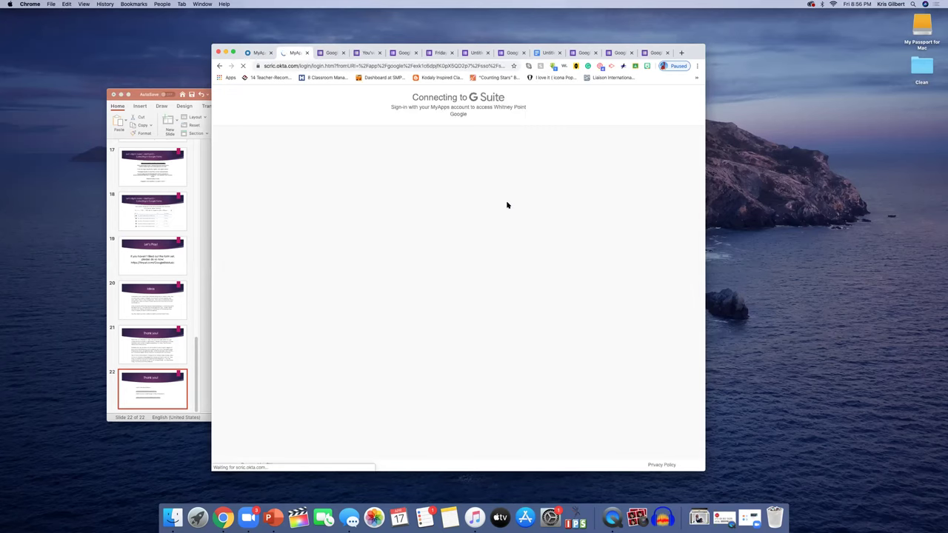
left_click(489, 275)
left_click(433, 317)
left_click(445, 350)
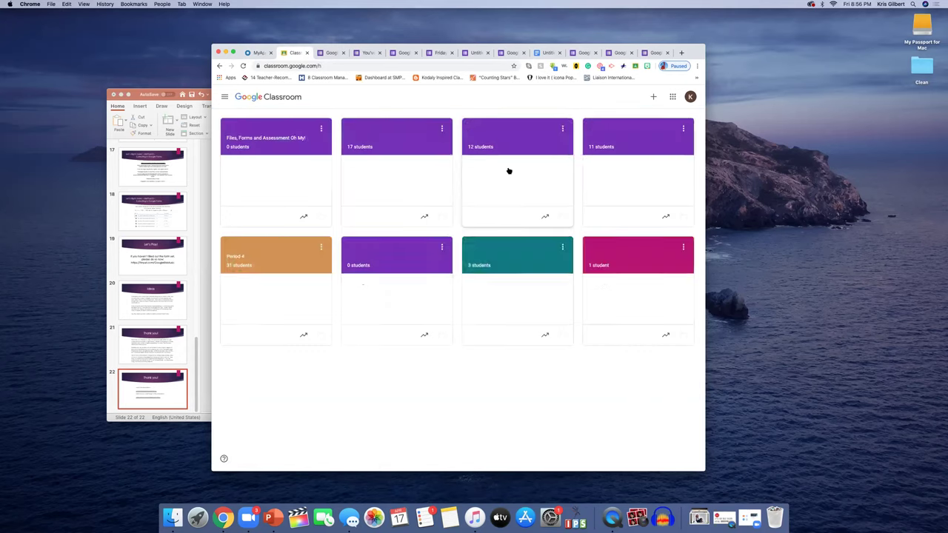
Step: Open the Test class and view the student work for the Google Classroom for Music Teachers "quiz" assignment from its grades
left_click(601, 250)
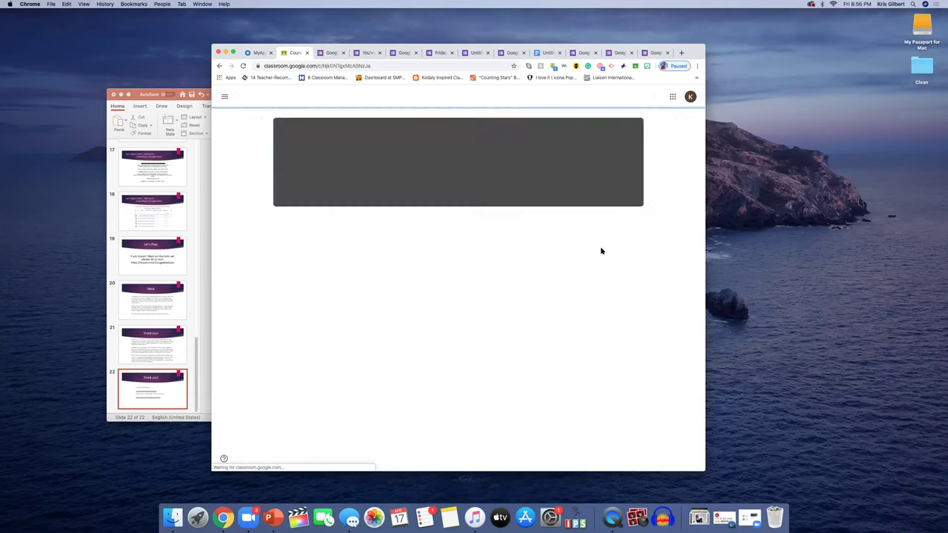
left_click(437, 96)
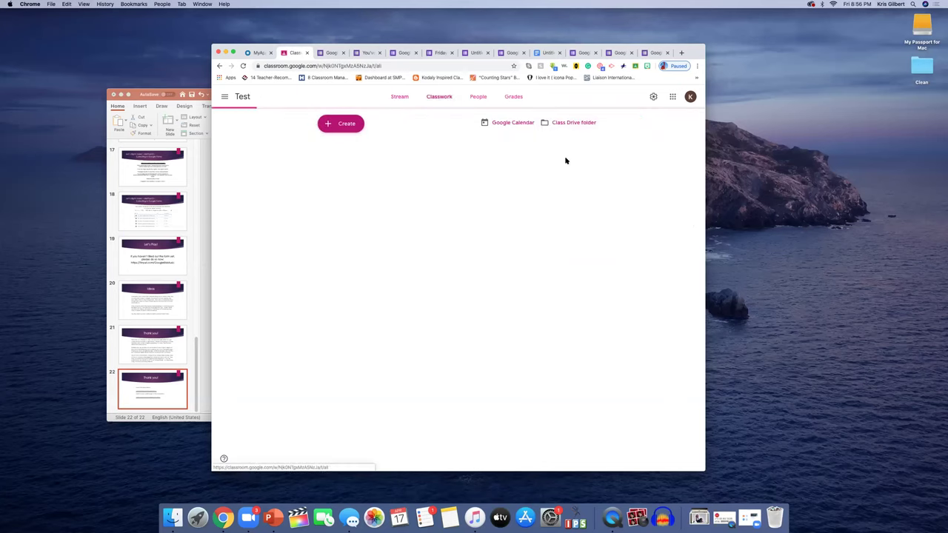
left_click(521, 98)
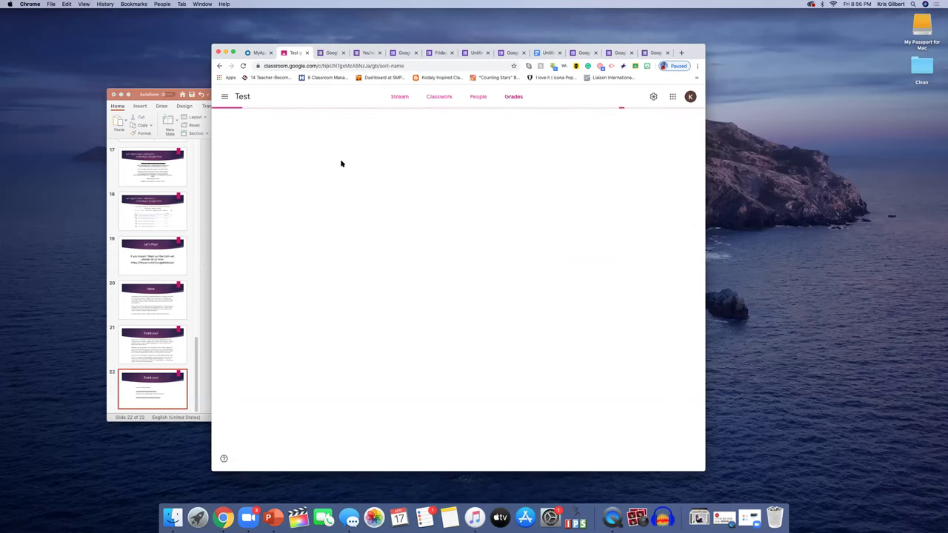
left_click(327, 126)
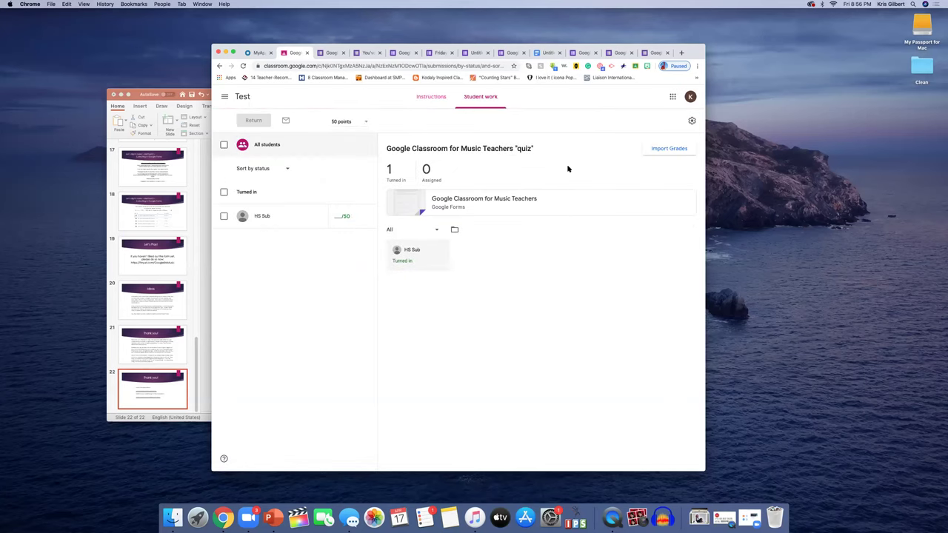
Step: Open the assignment's attached form in the editor and show the second individual response
left_click(443, 207)
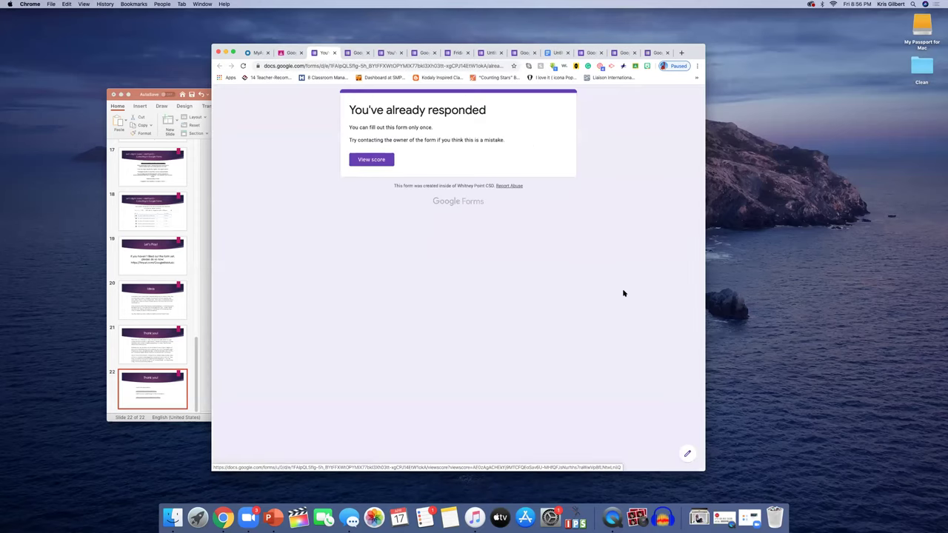
left_click(686, 457)
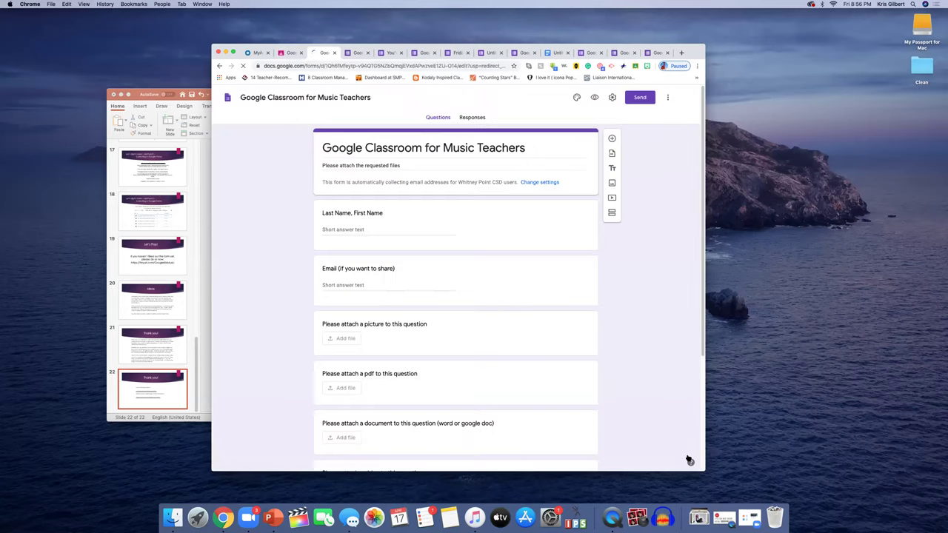
left_click(471, 118)
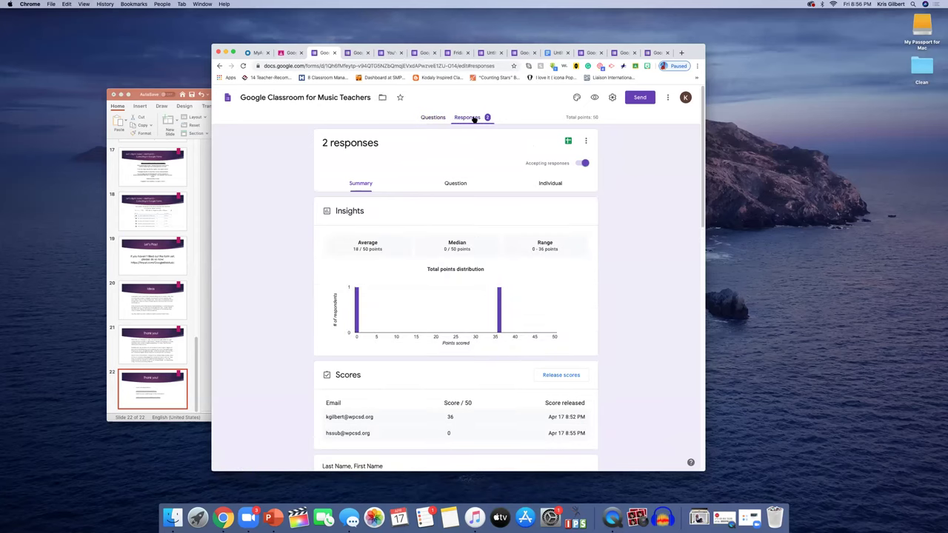
left_click(548, 185)
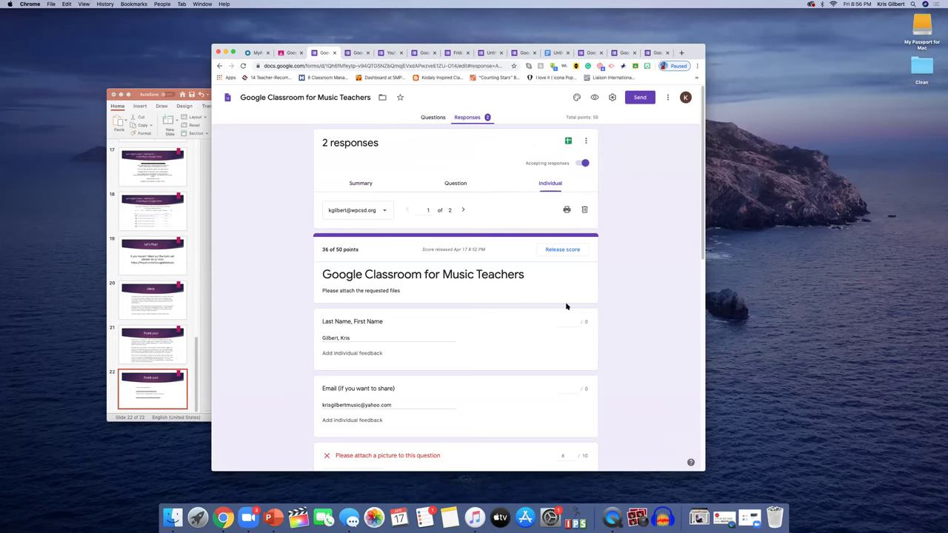
left_click(462, 210)
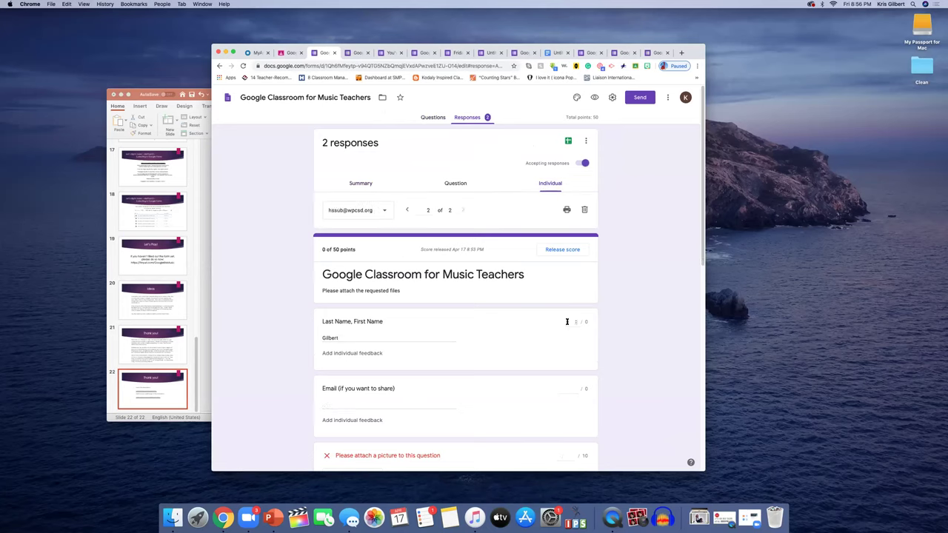
Step: Award 10 points each to the pdf, document, video and any-2-files questions in the student's response and save the scores
scroll(577, 378, "down", 5)
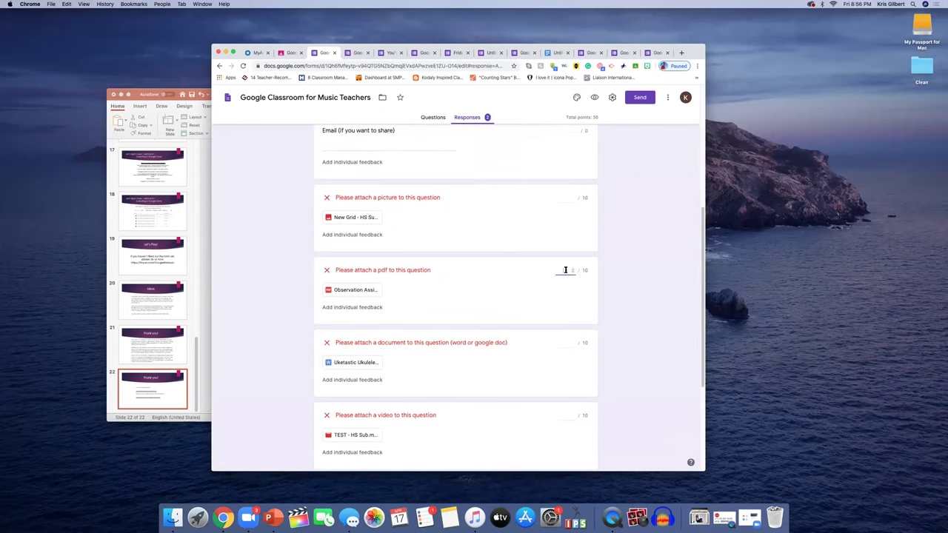
left_click(566, 271)
type("10")
left_click(567, 343)
type("10")
left_click(563, 415)
type("10")
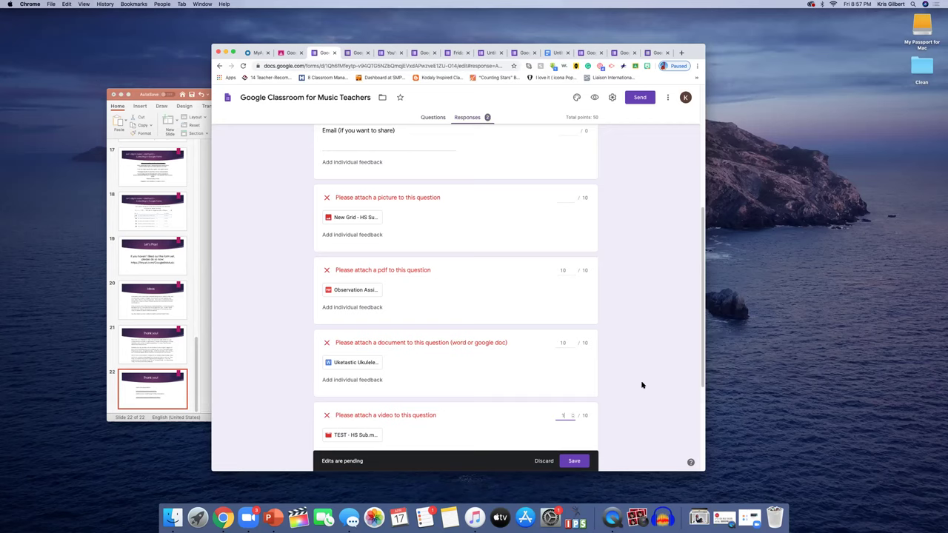
scroll(689, 392, "down", 3)
left_click(568, 351)
type("10")
scroll(589, 390, "down", 2)
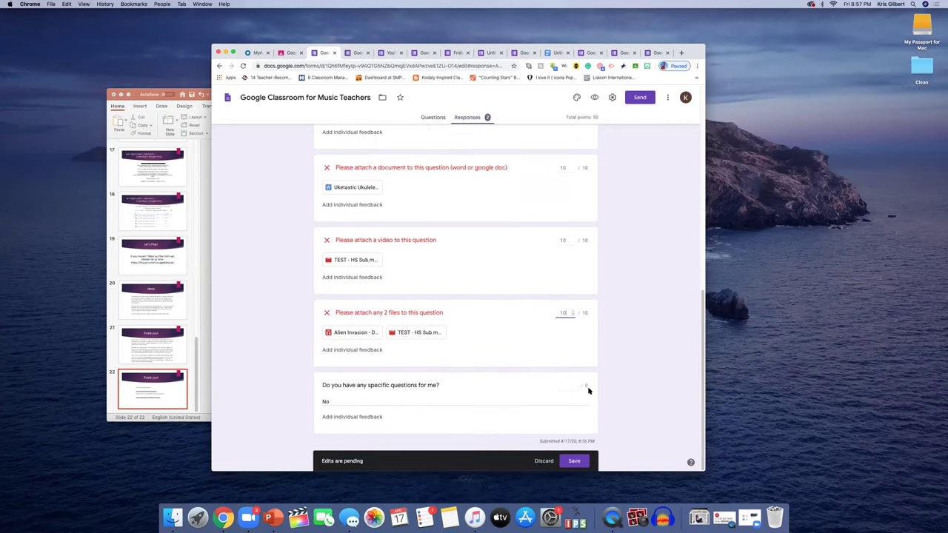
left_click(566, 458)
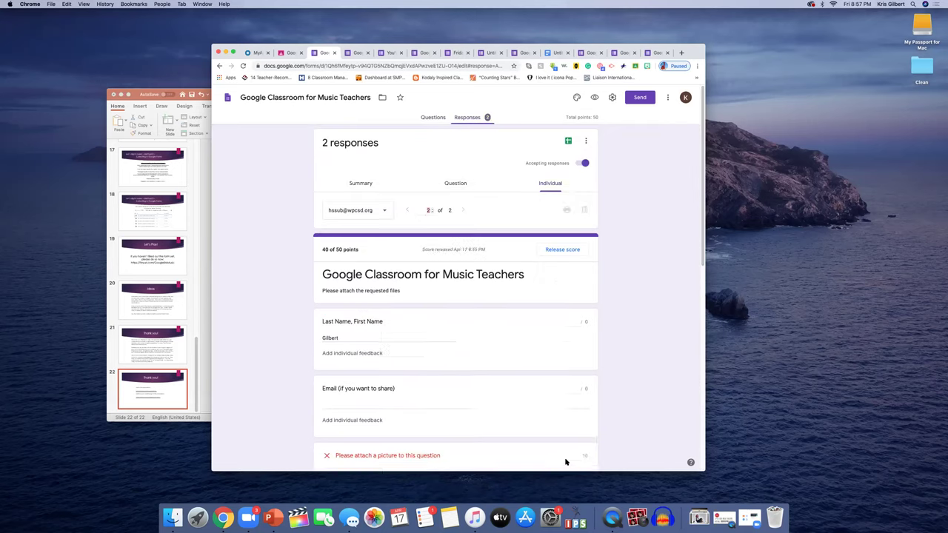
Step: Release the student's score by email and import the form's grades into the Classroom assignment
left_click(569, 252)
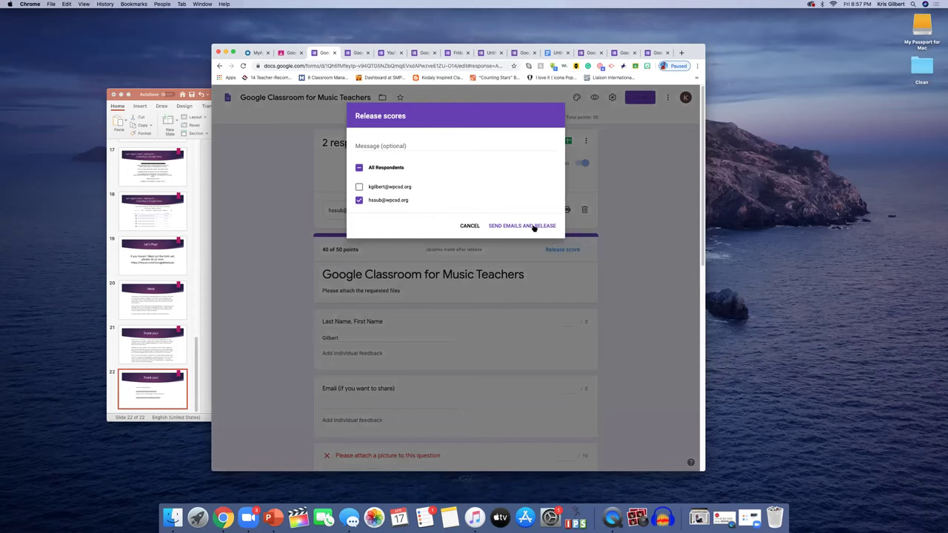
left_click(510, 224)
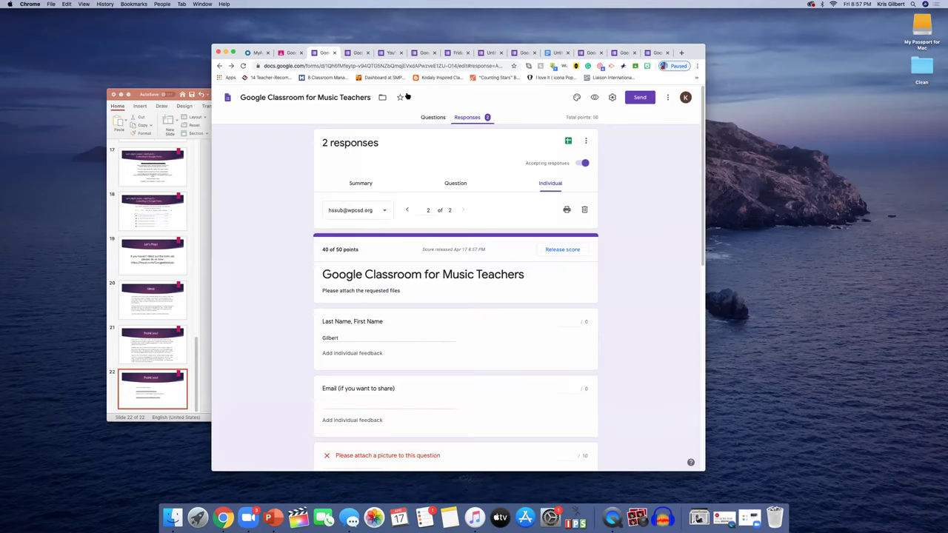
left_click(290, 53)
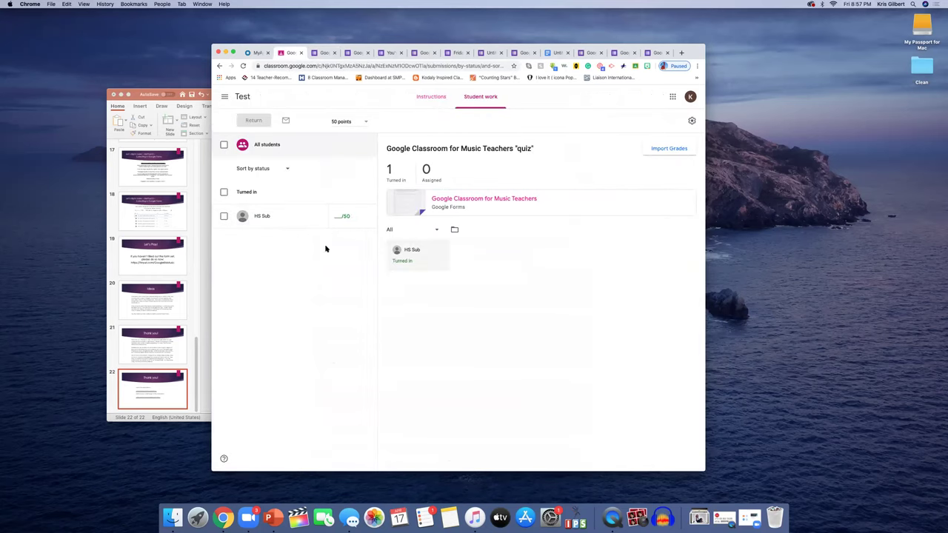
left_click(667, 150)
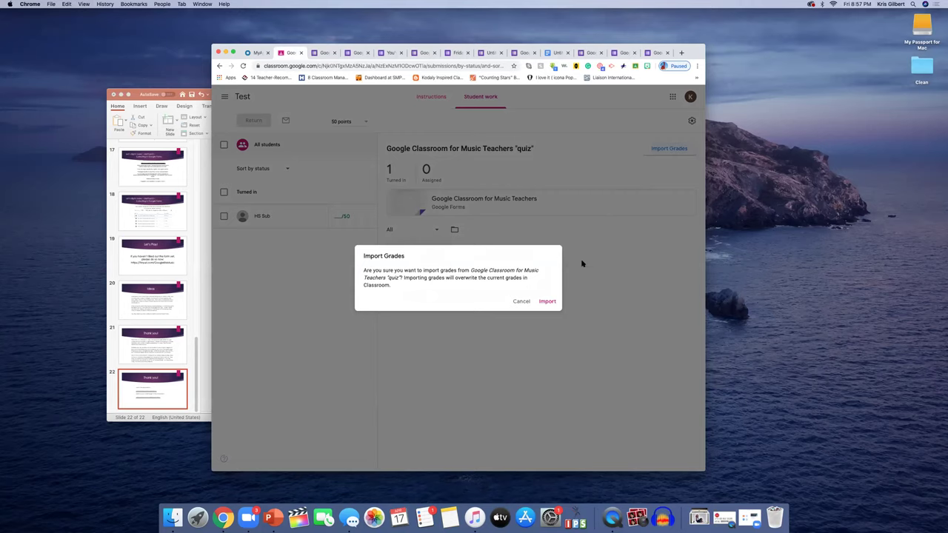
left_click(548, 302)
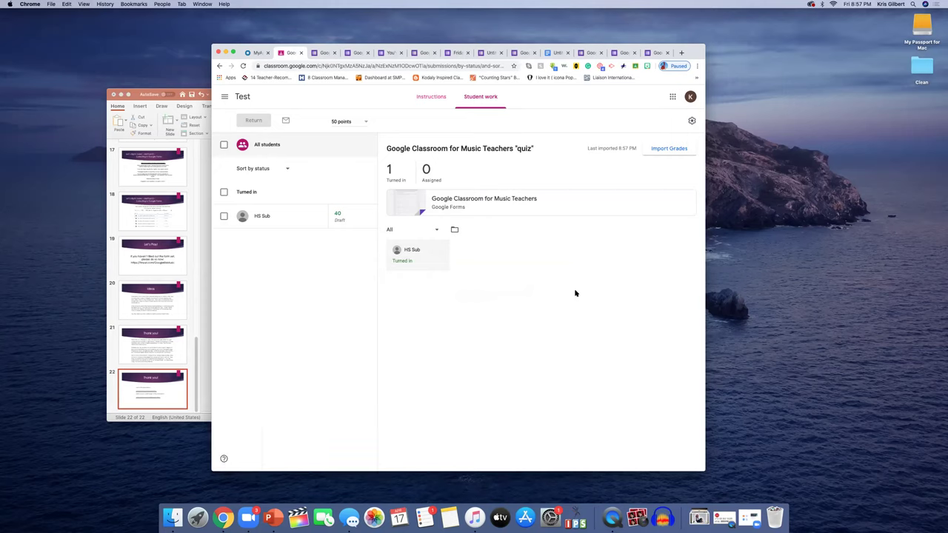
Step: Check the imported grade in the Test class gradebook and return to the class stream
left_click(242, 96)
left_click(508, 97)
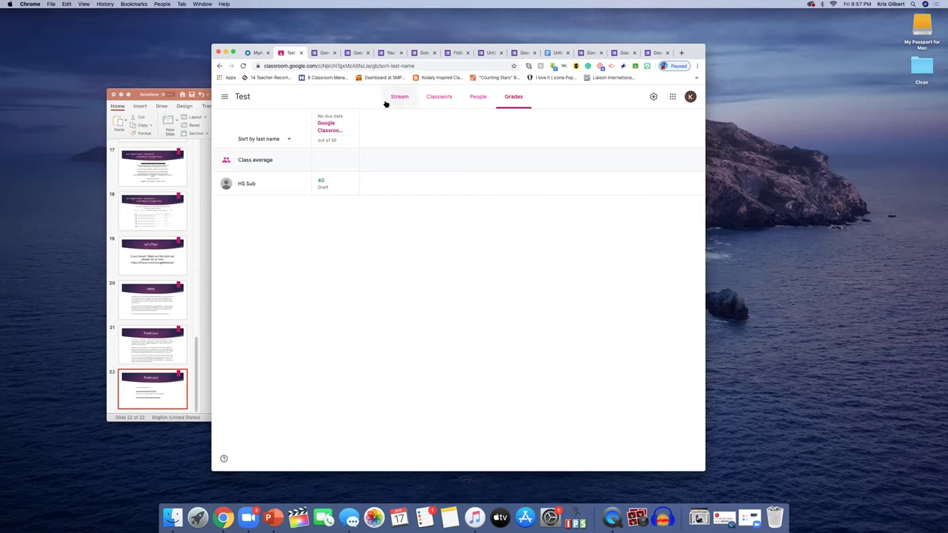
left_click(242, 98)
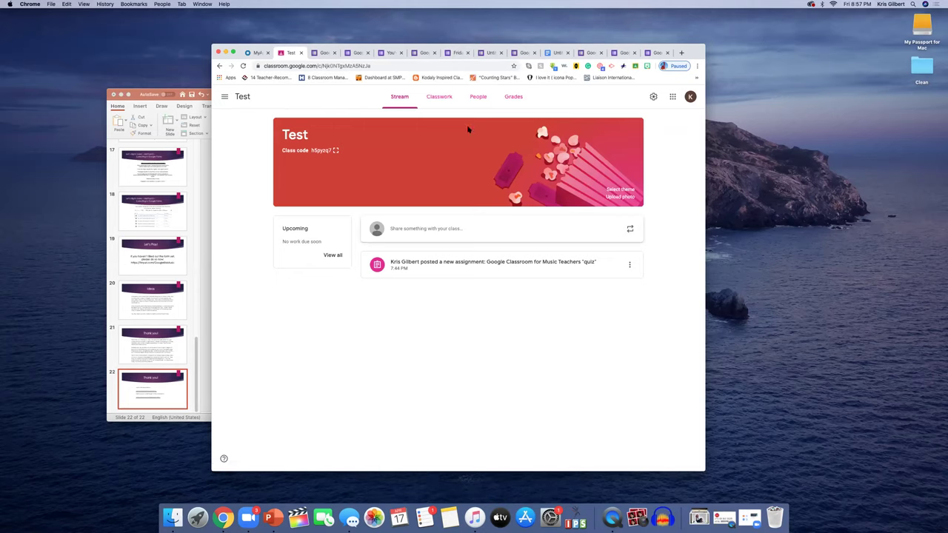
Step: Create a new classwork assignment titled "sdasdasd" with the instructions "asdasdas"
left_click(441, 99)
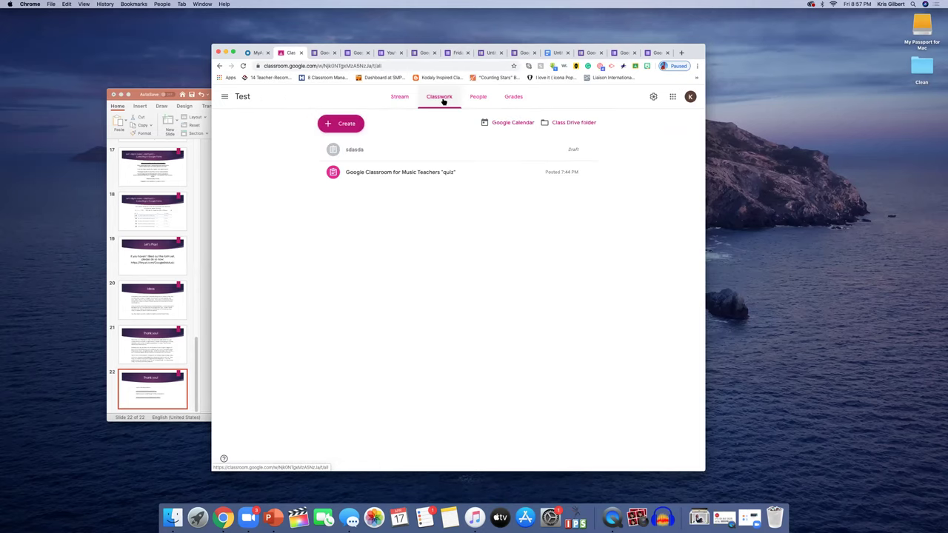
left_click(344, 124)
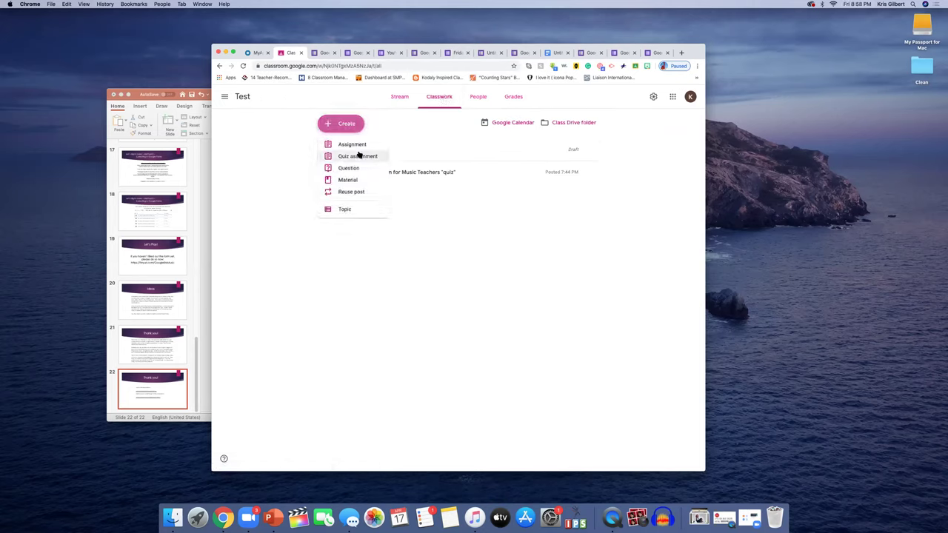
left_click(354, 144)
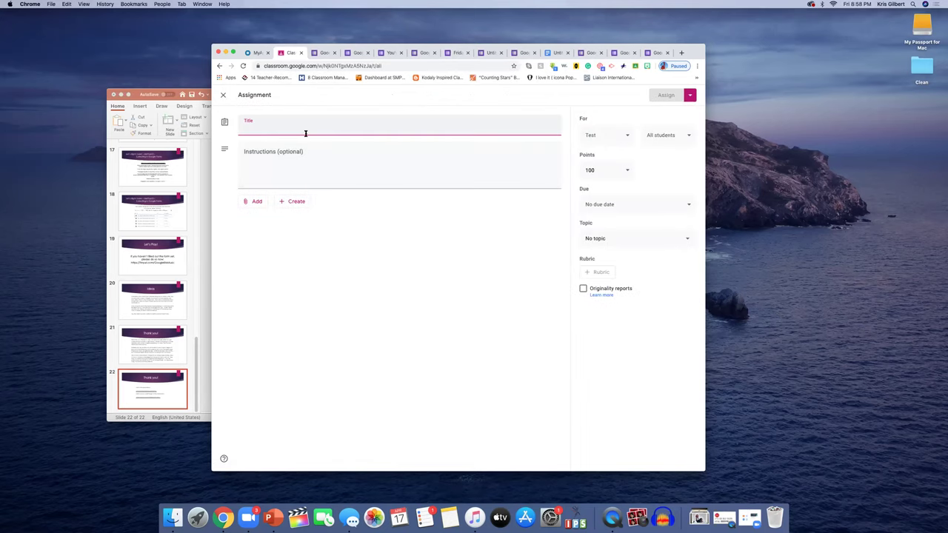
type("sdasdasd")
left_click(305, 170)
type("asdasdas")
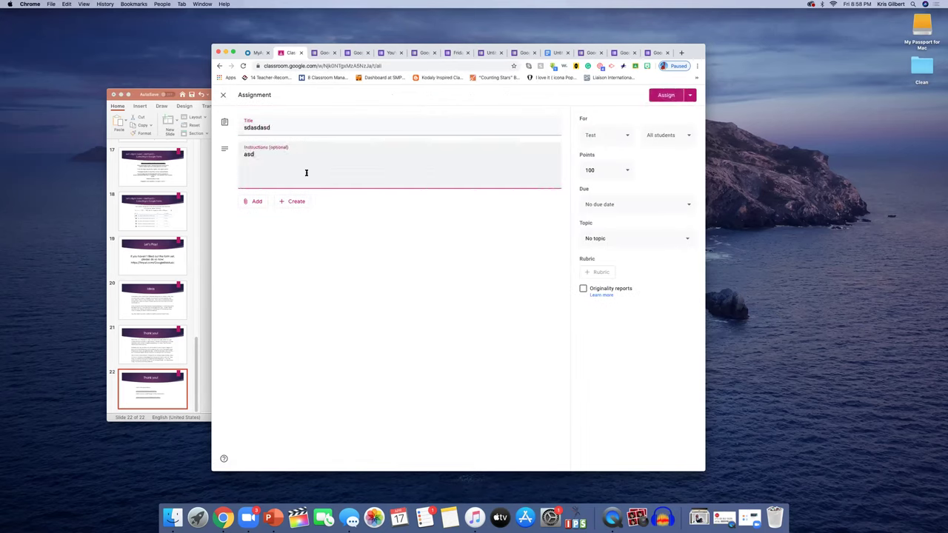
Step: Attach a new Google Docs document containing "asdasdasdas" to the assignment and return to the assignment draft
left_click(296, 202)
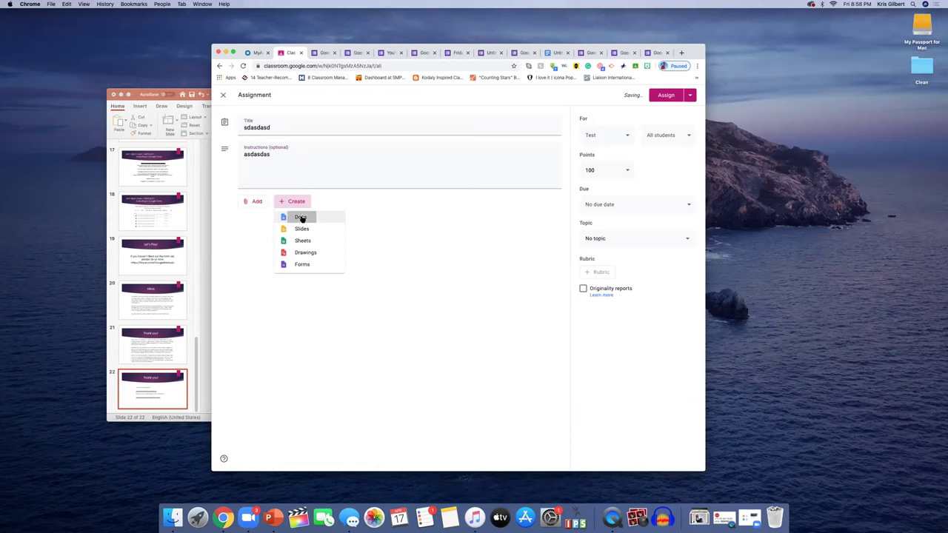
left_click(300, 217)
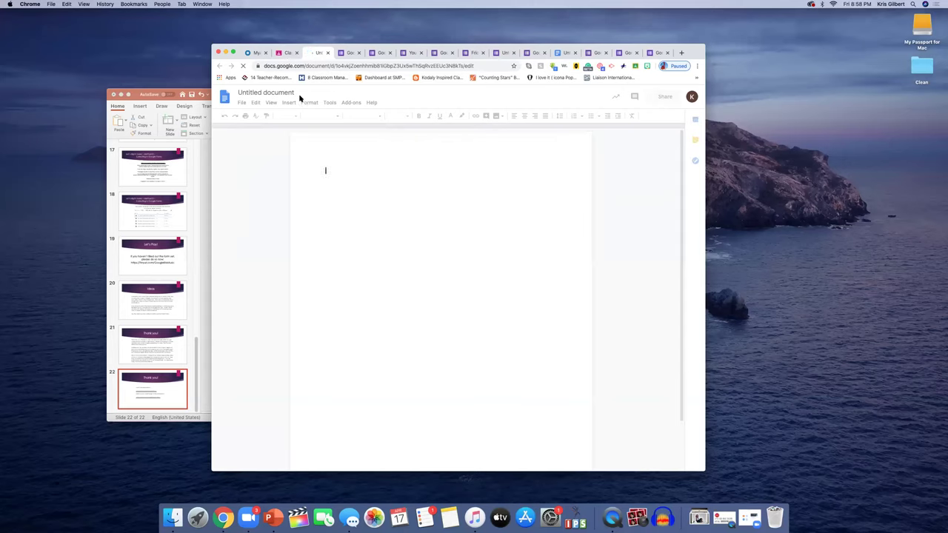
type("asdasdasdas")
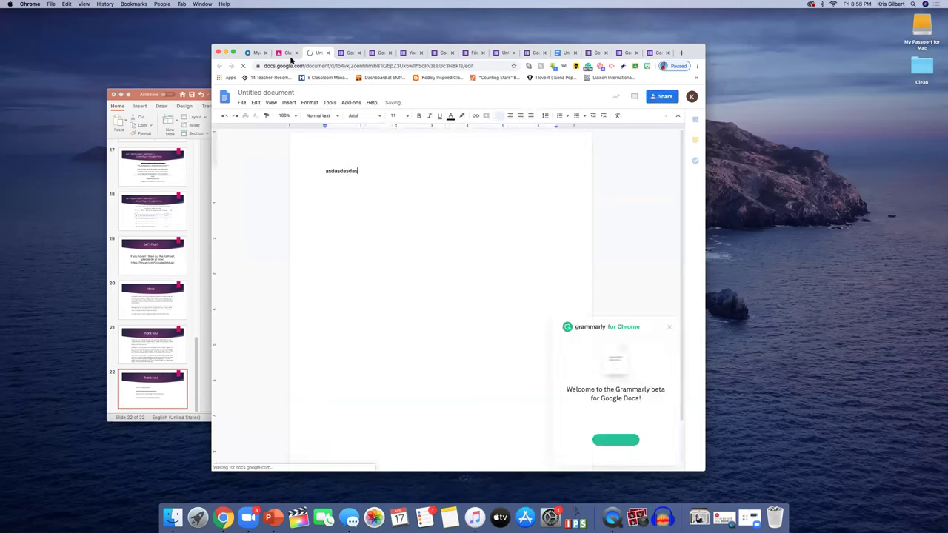
left_click(289, 54)
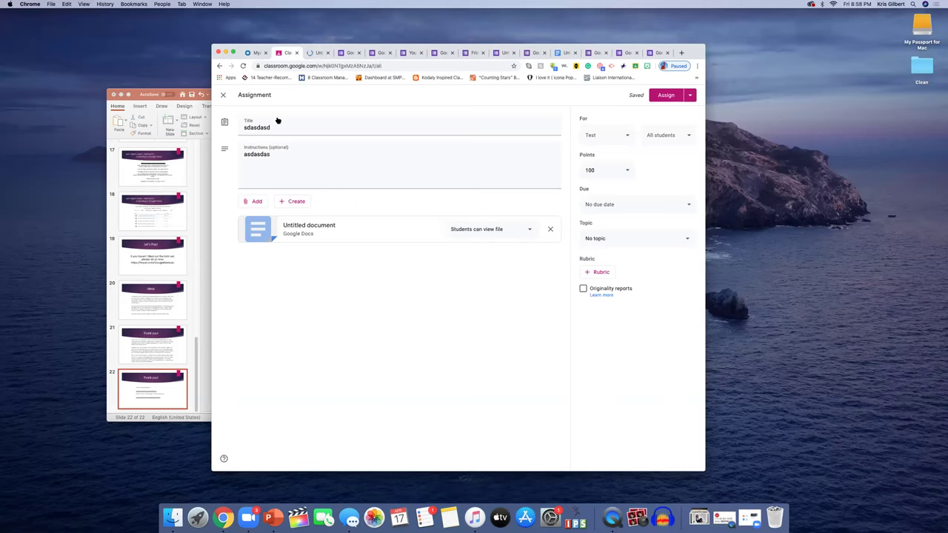
Step: Set the attached document to "Make a copy for each student" and remove it from the assignment
left_click(531, 233)
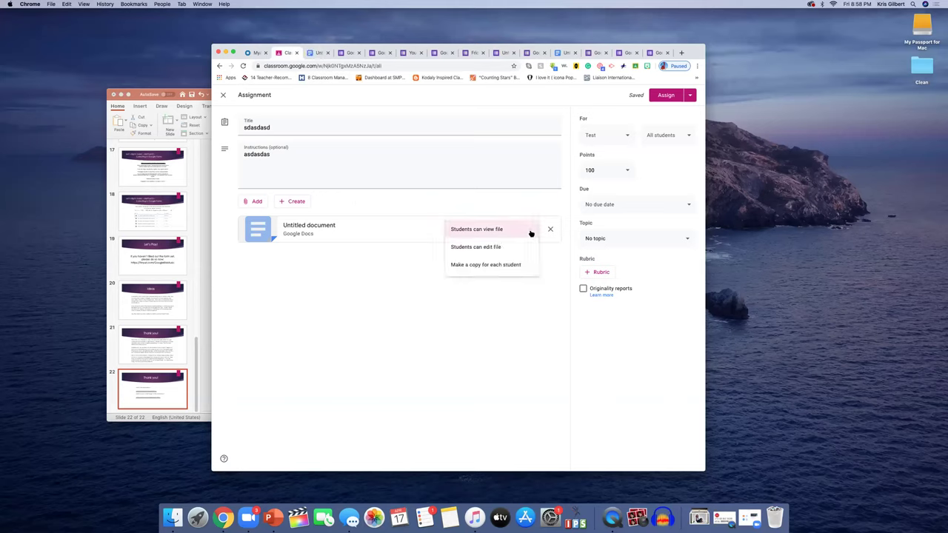
left_click(488, 265)
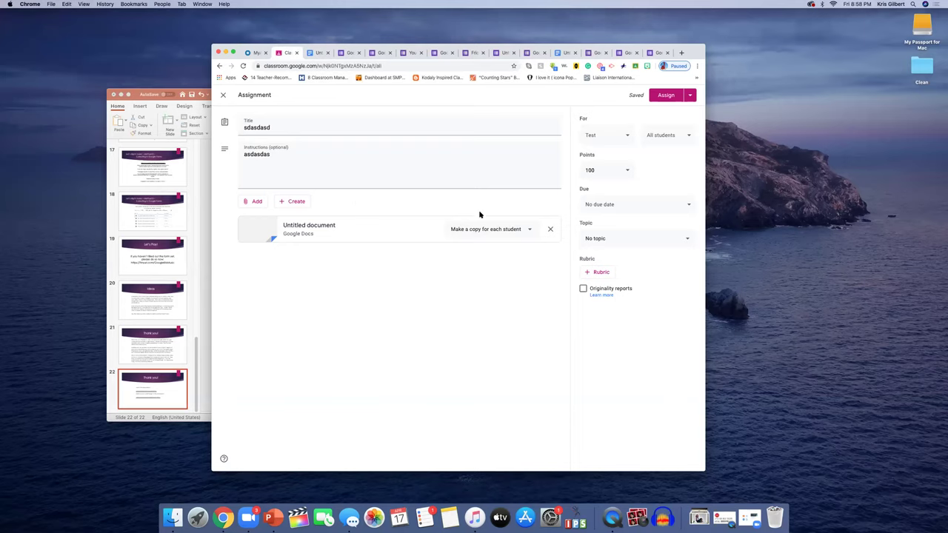
left_click(550, 229)
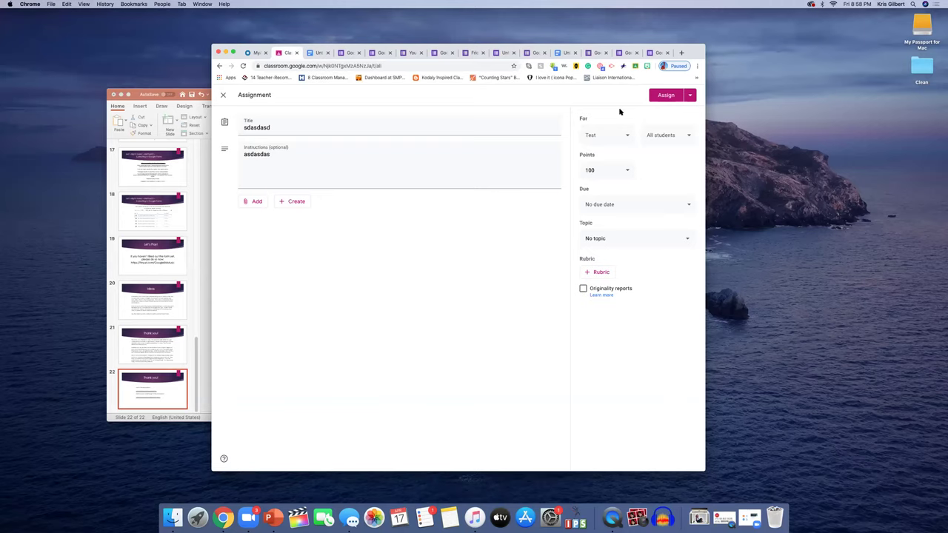
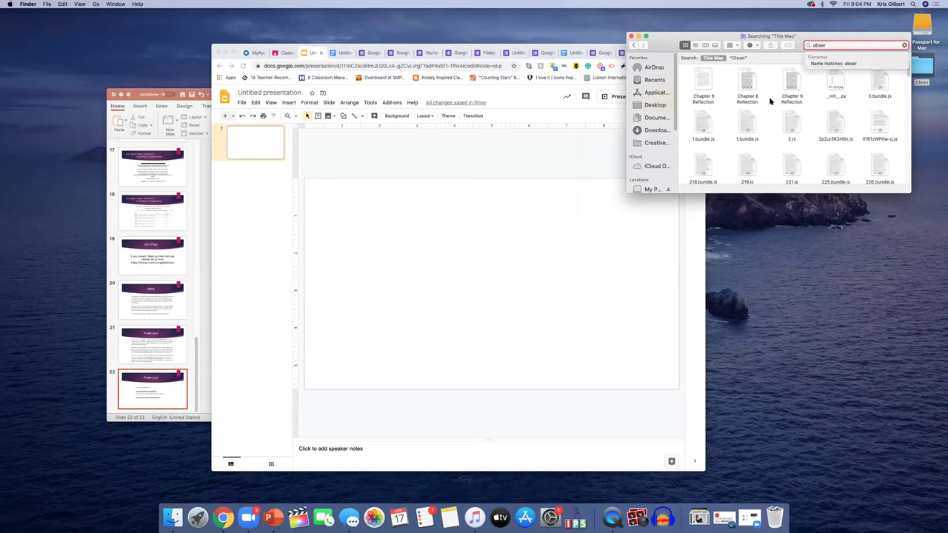
Step: Limit the file search to the Clean folder and try to place the Observation Assignment PDF on the blank slide
left_click(740, 58)
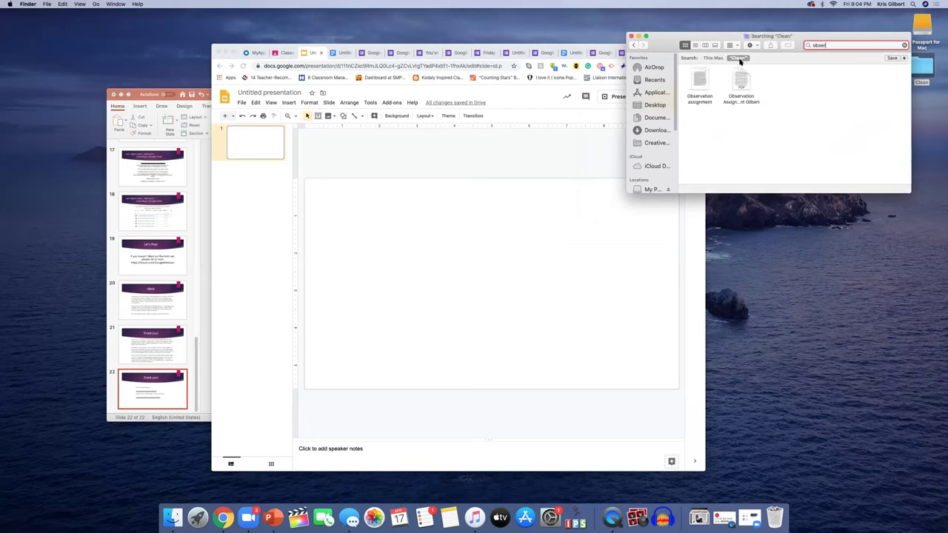
left_click(741, 80)
mouse_move(431, 253)
left_mouse_down()
mouse_move(423, 265)
mouse_move(431, 268)
left_mouse_up()
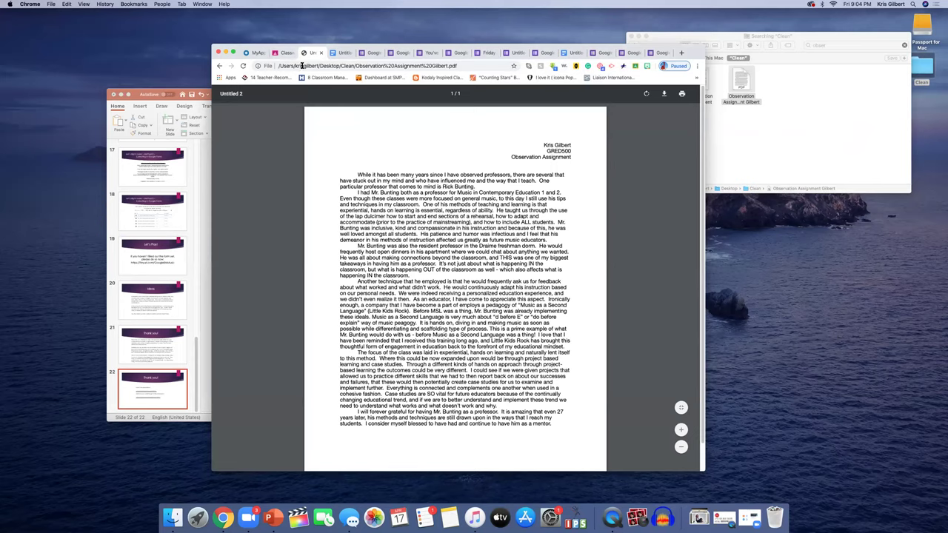
Step: Return to the Classroom assignment draft and reopen its attached untitled presentation
left_click(341, 53)
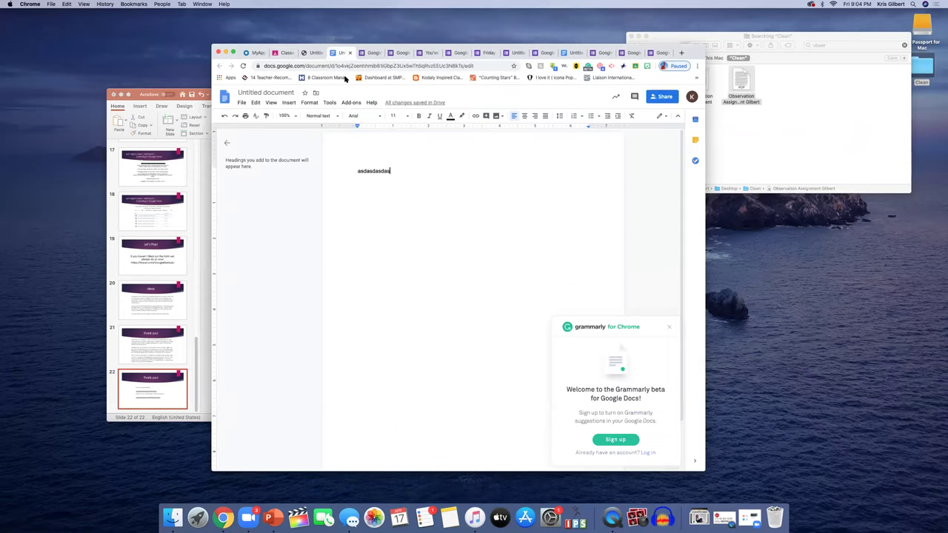
left_click(311, 53)
left_click(287, 53)
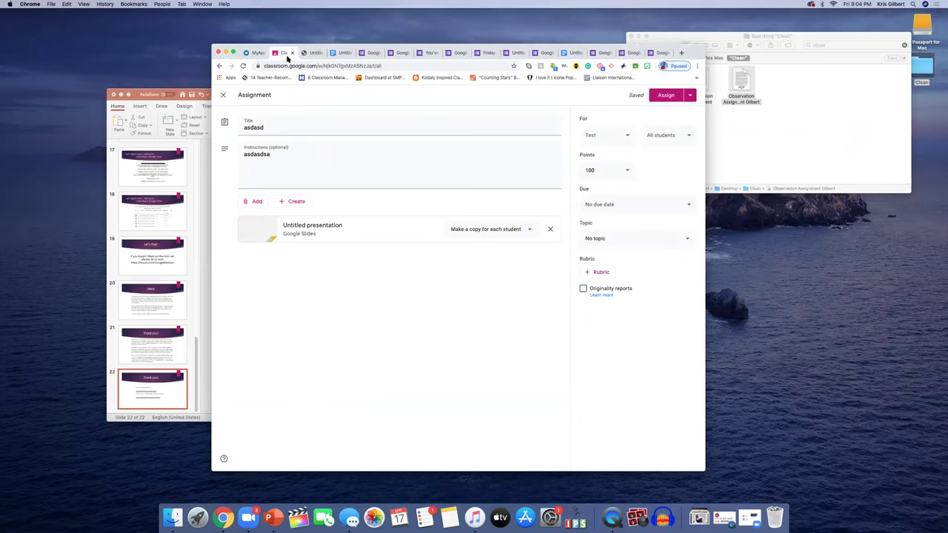
left_click(311, 225)
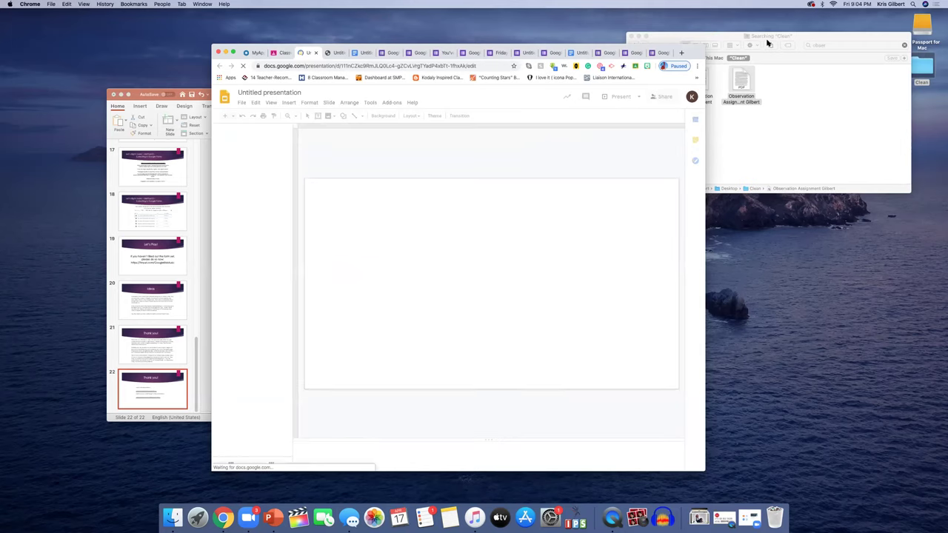
Step: Open the Observation Assignment PDF from the search results in Preview and switch back to the presentation in Chrome
left_click(742, 83)
double_click(742, 86)
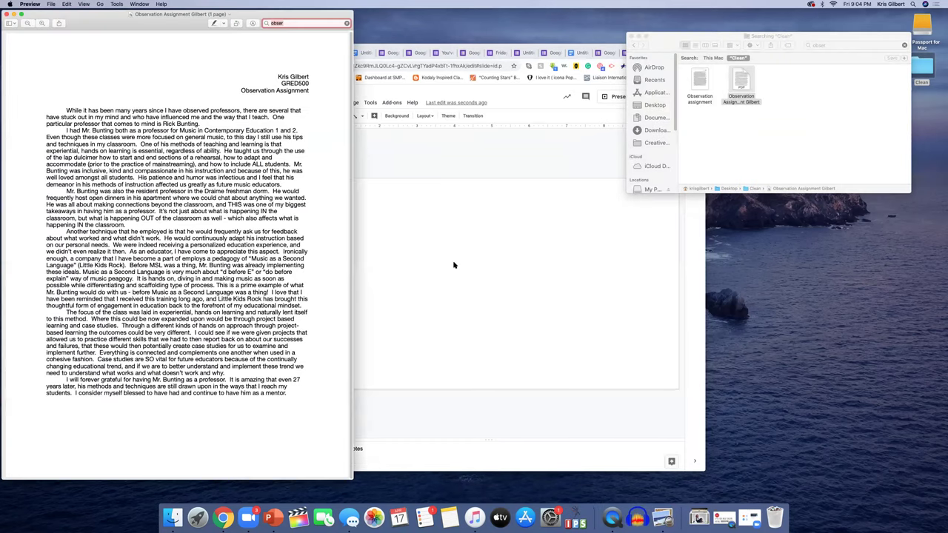
left_click(671, 463)
Step: Edit the presentation's slide master and set the master background to solid red
left_click(332, 102)
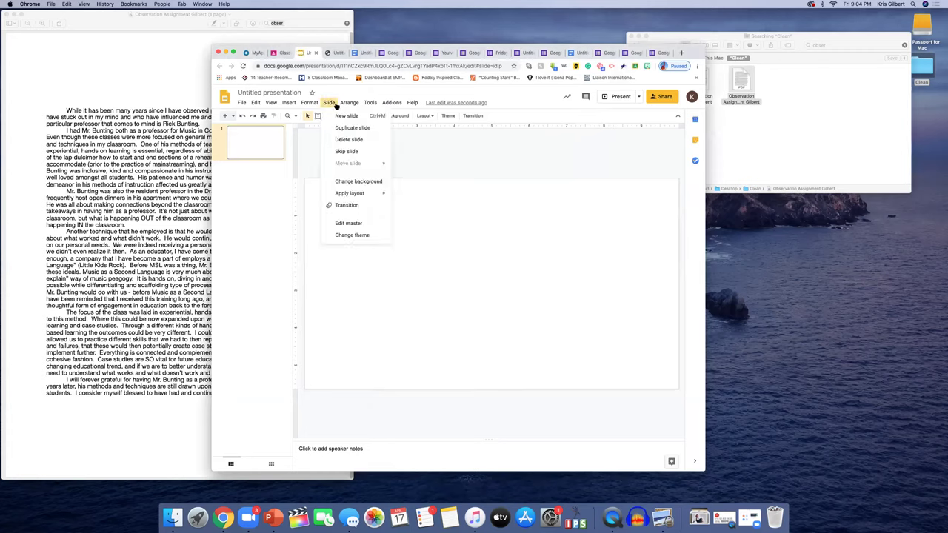
left_click(358, 225)
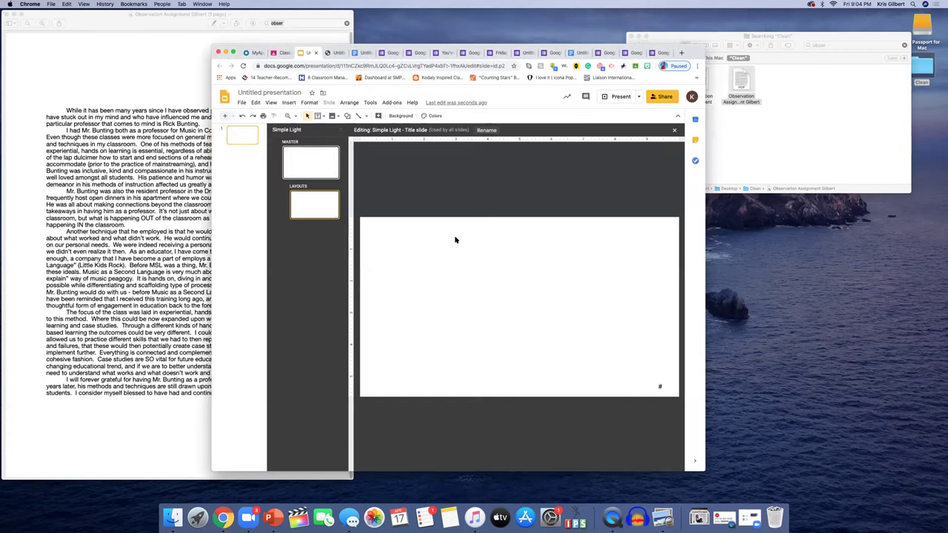
left_click(311, 166)
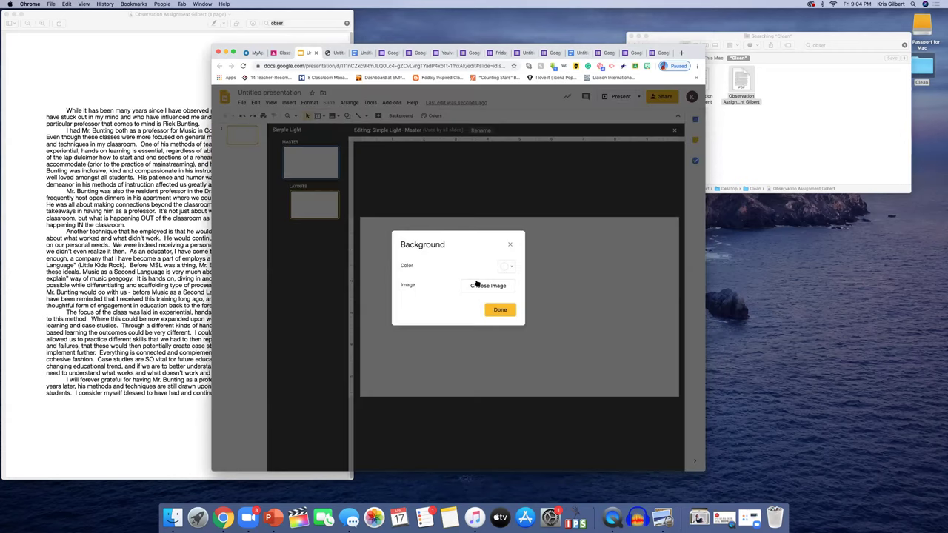
left_click(401, 115)
left_click(506, 268)
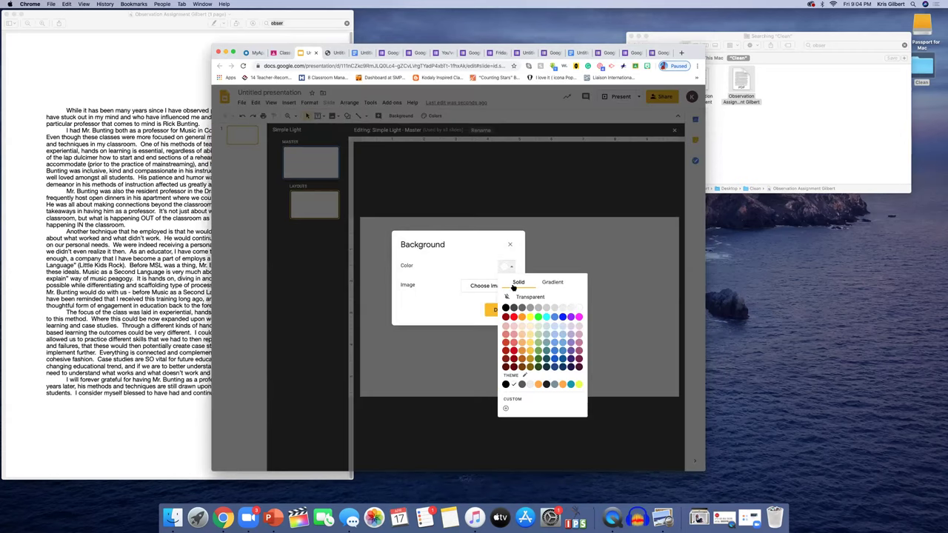
left_click(516, 320)
left_click(500, 310)
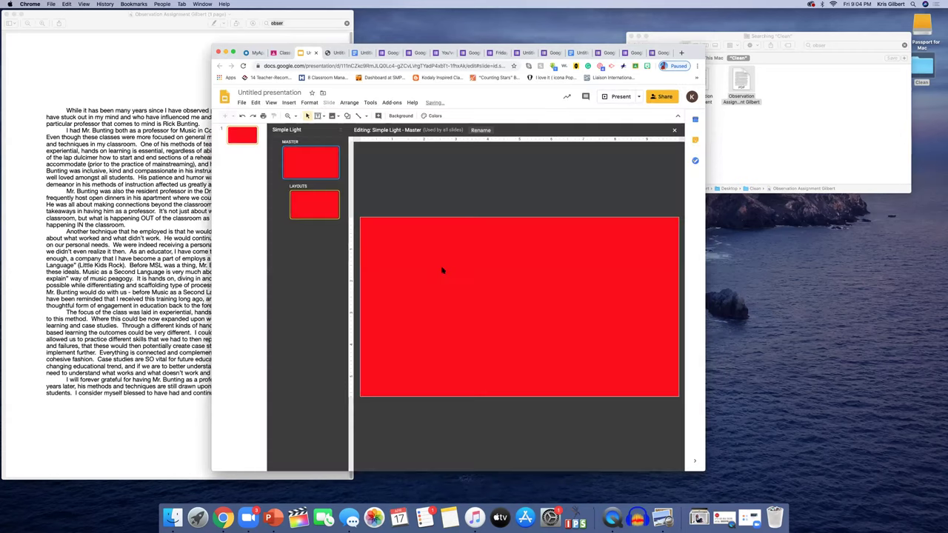
Step: Add a text box reading "Directions" near the master slide's upper-left corner and exit master editing
left_click(319, 116)
left_click(335, 130)
left_click_drag(520, 253, 520, 253)
type("Directions")
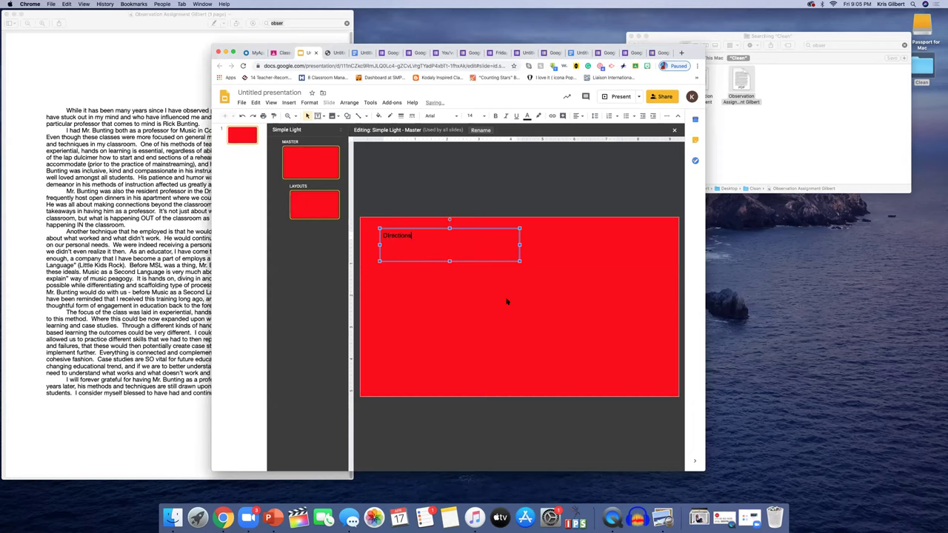
left_click(502, 214)
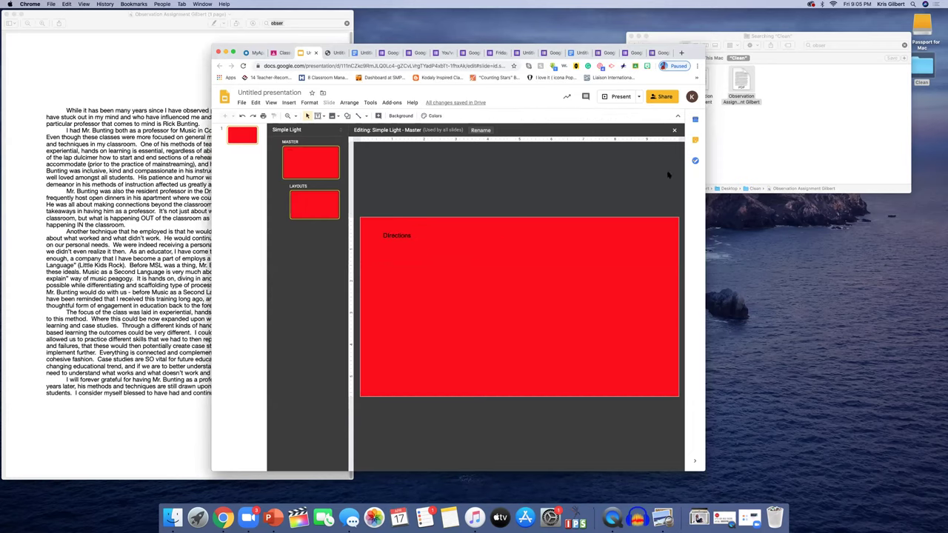
left_click(674, 129)
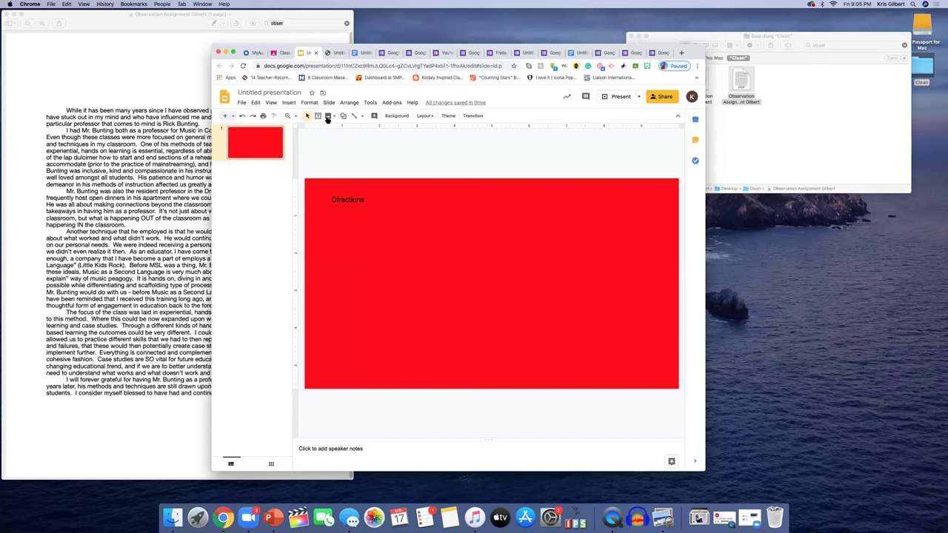
left_click(328, 116)
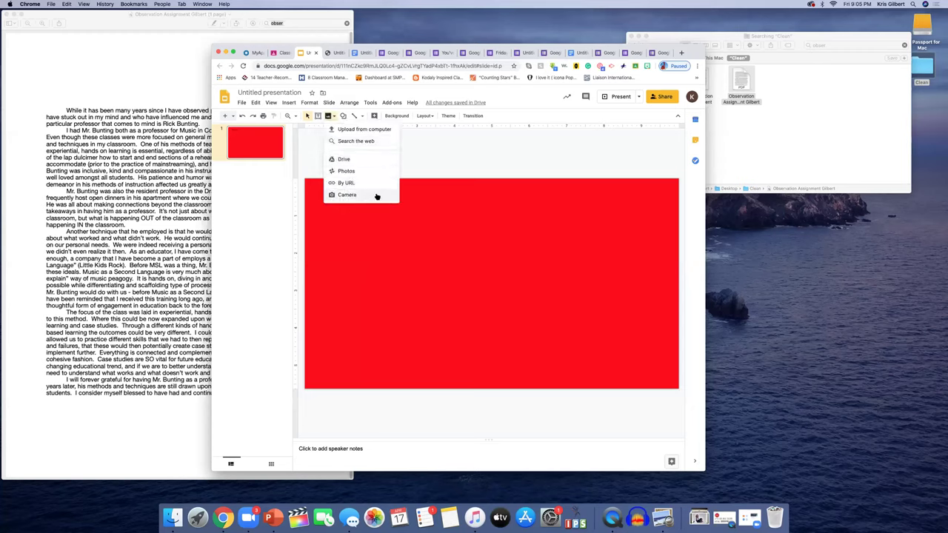
left_click(293, 104)
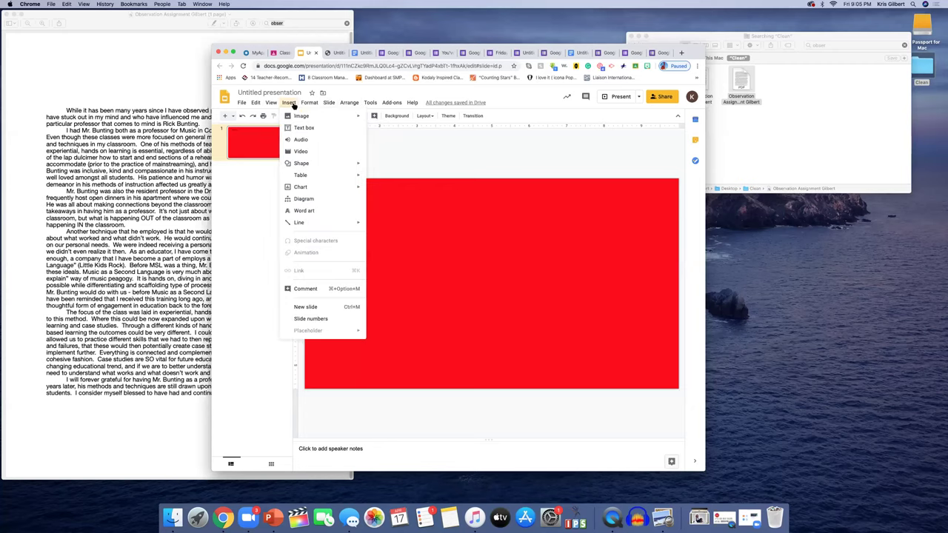
mouse_move(298, 117)
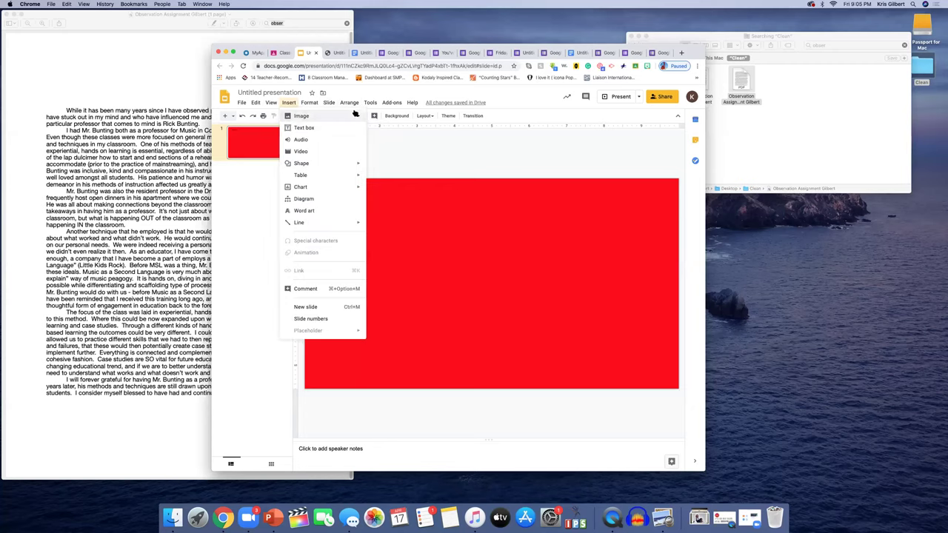
mouse_move(356, 115)
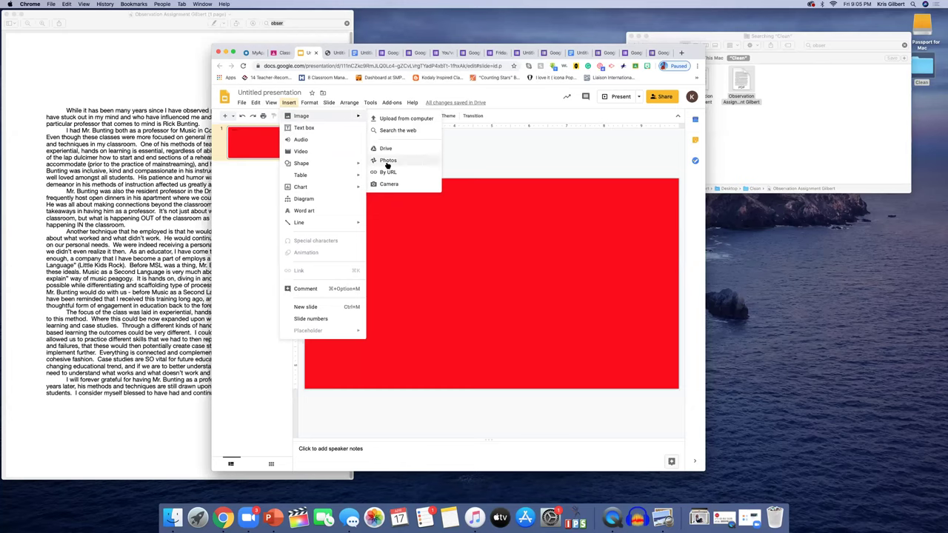
left_click(419, 208)
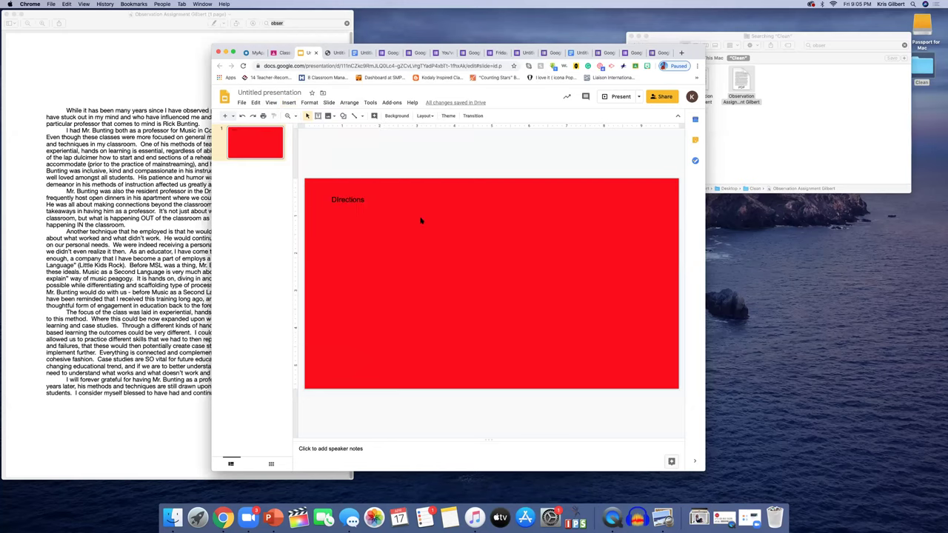
Step: Insert Beetlejuice-Zoom3.jpg from the computer, shrink it to about half the slide's width, and place it near the slide's centre
left_click(329, 117)
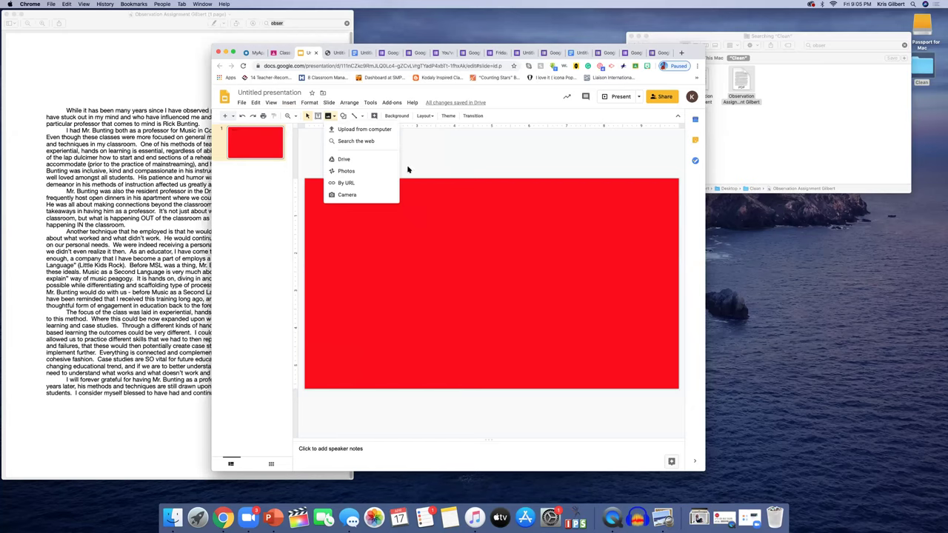
left_click(352, 131)
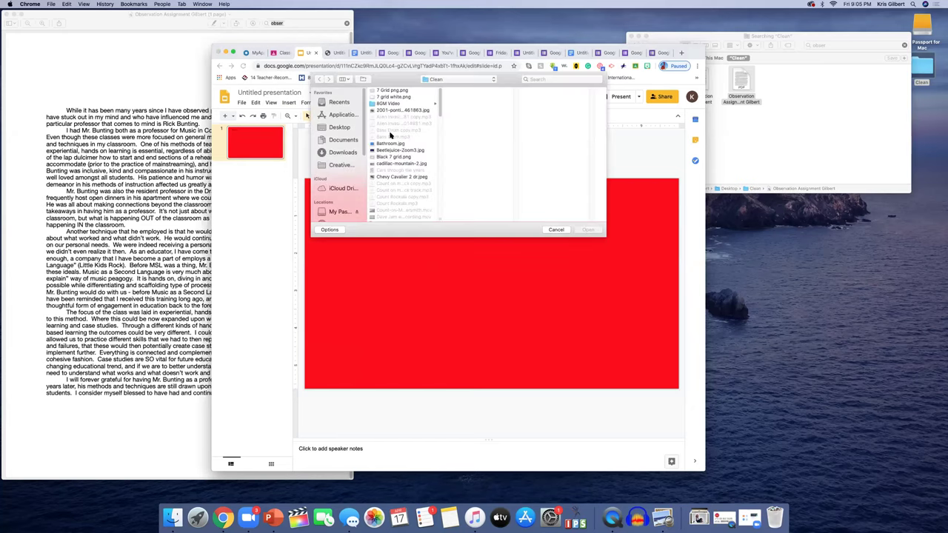
left_click(393, 151)
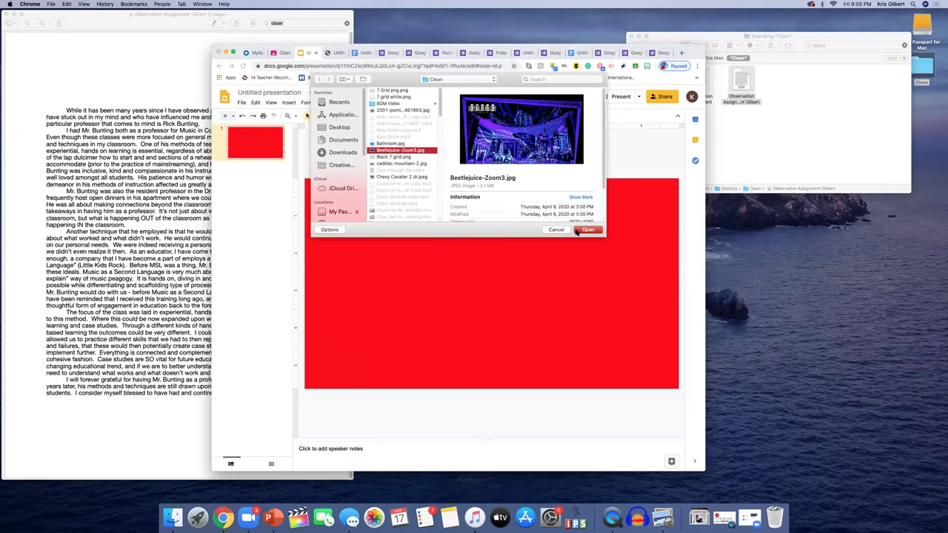
left_click(583, 228)
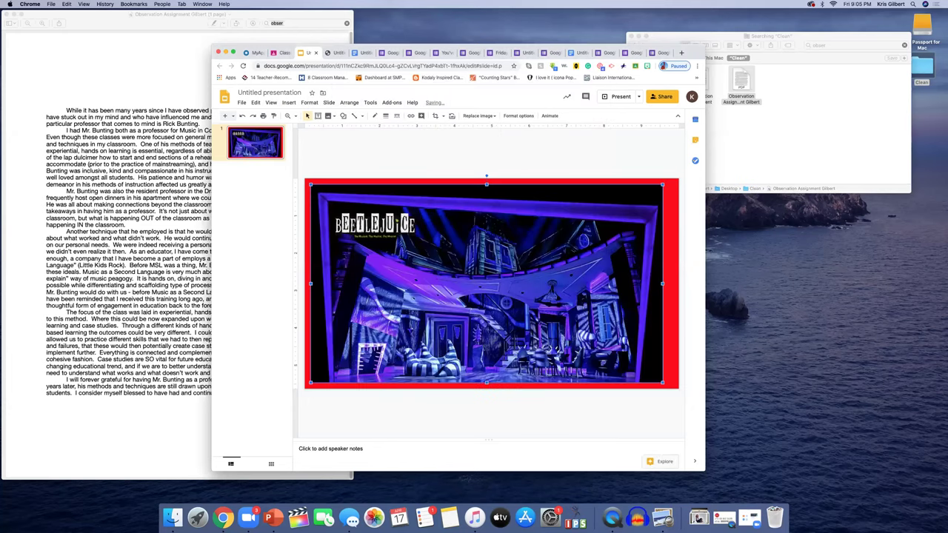
left_click_drag(310, 183, 481, 281)
left_click_drag(540, 334, 450, 289)
left_click(609, 226)
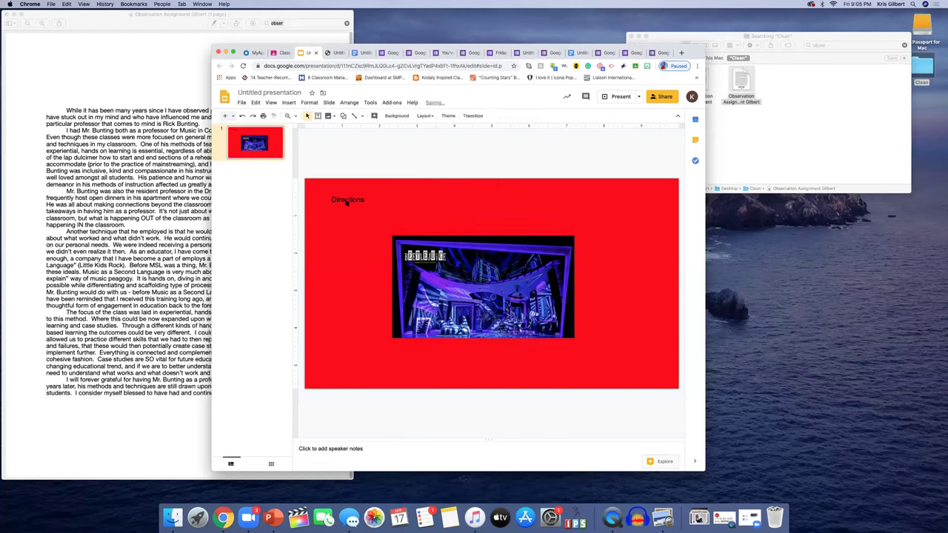
Step: Check the replacement options for the Beetlejuice image and delete the image from the slide
left_click(488, 307)
right_click(487, 306)
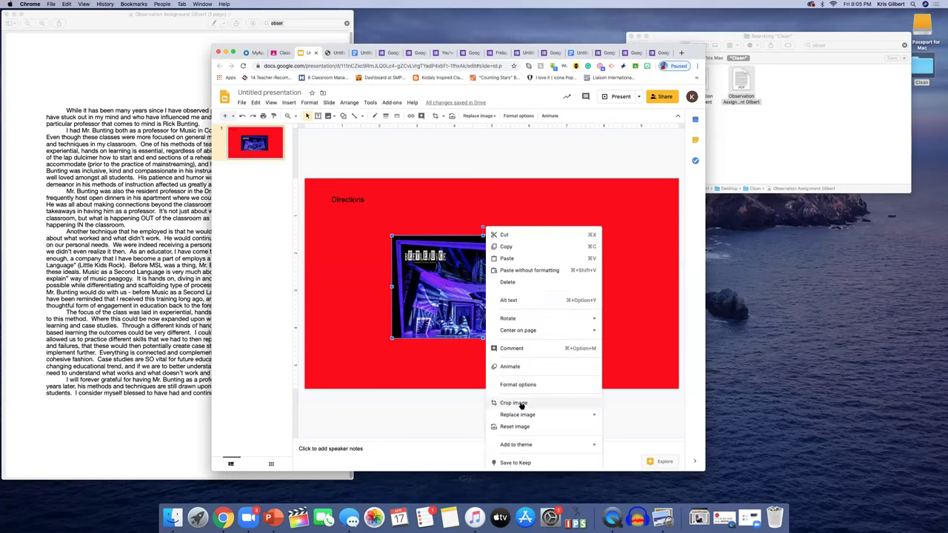
mouse_move(521, 415)
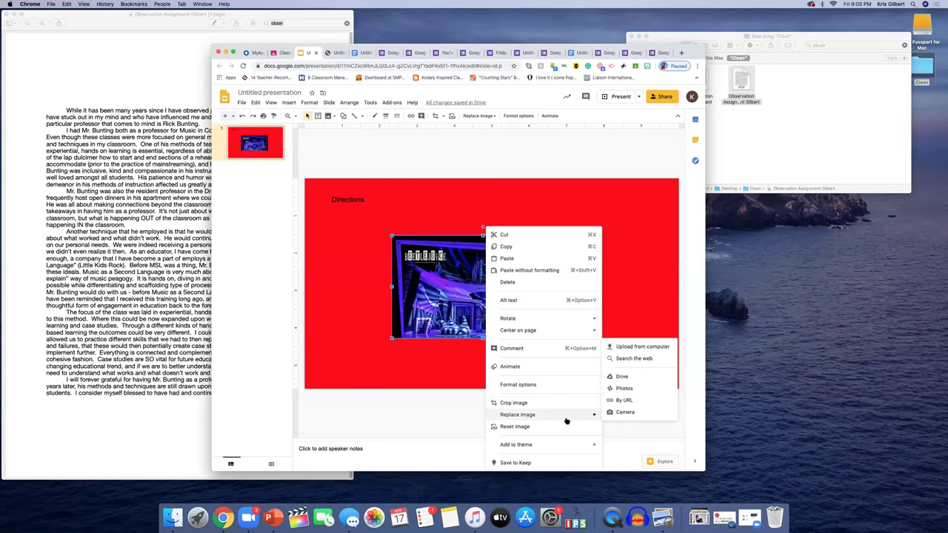
left_click(385, 374)
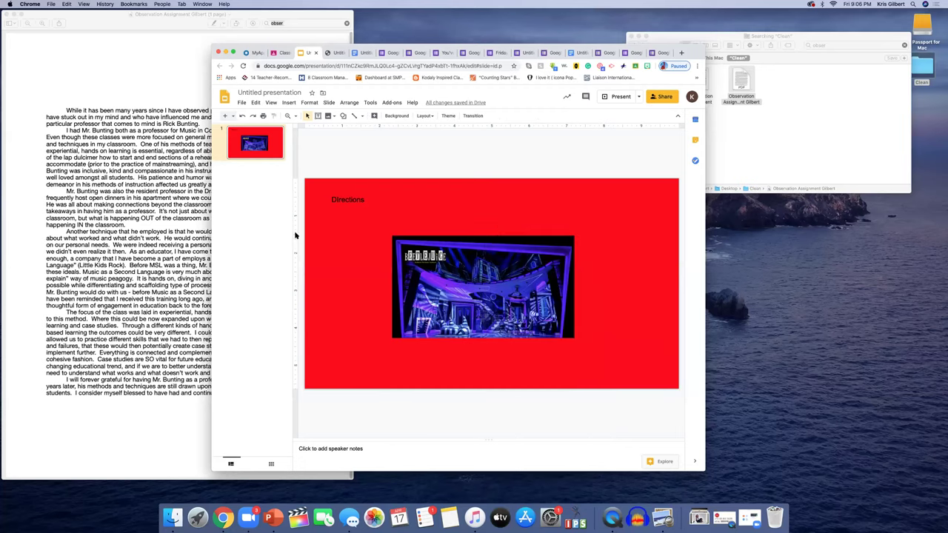
left_click(445, 311)
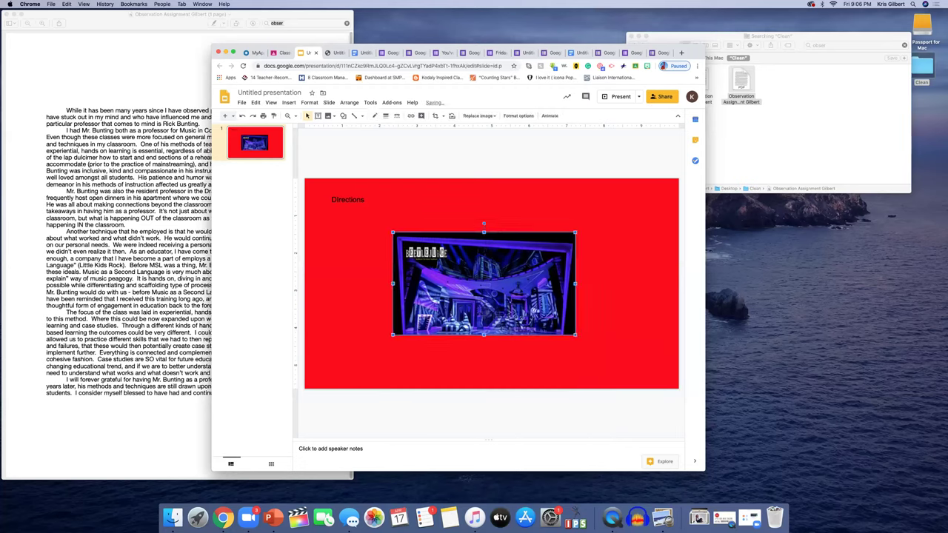
key("Delete")
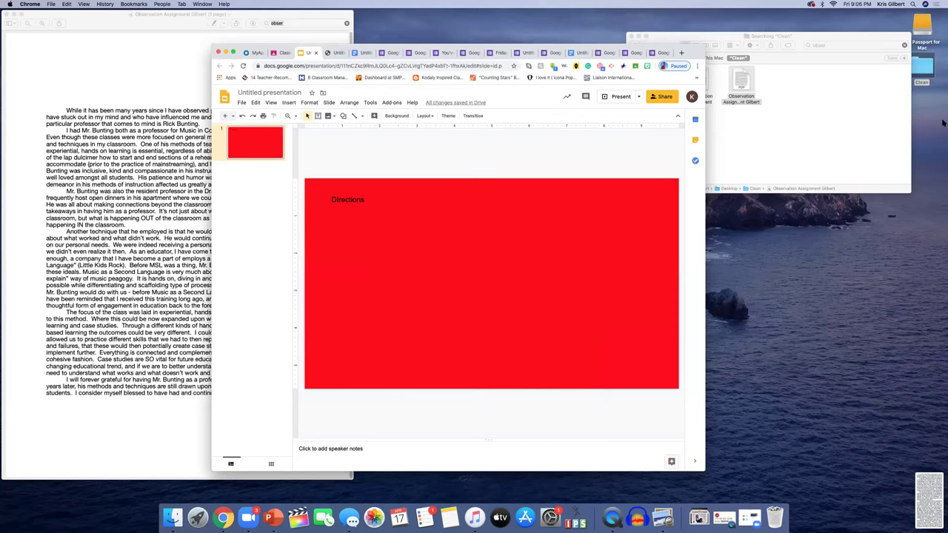
Step: Minimize the file search window, place the screenshot of the PDF text on the slide, and delete it again
left_click(857, 44)
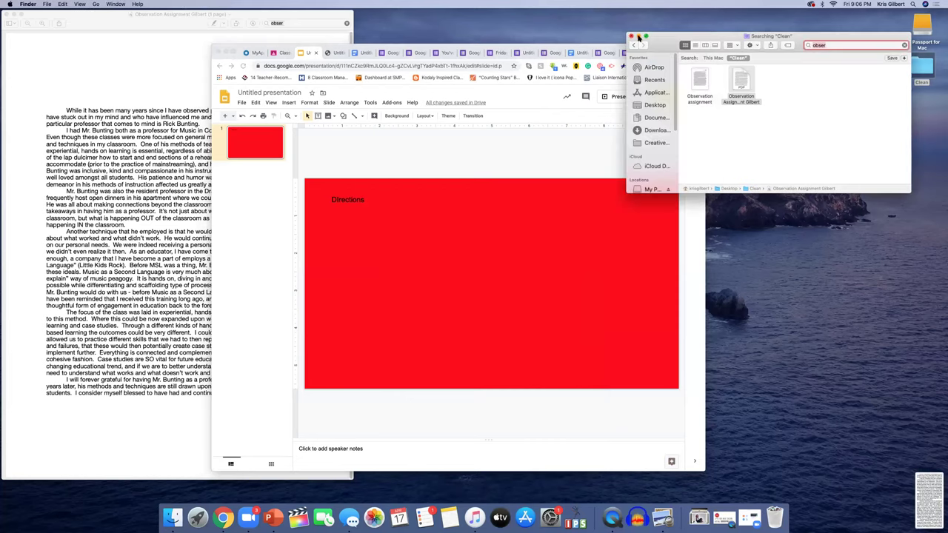
left_click(638, 36)
left_click_drag(923, 502, 474, 292)
left_click_drag(428, 264, 472, 256)
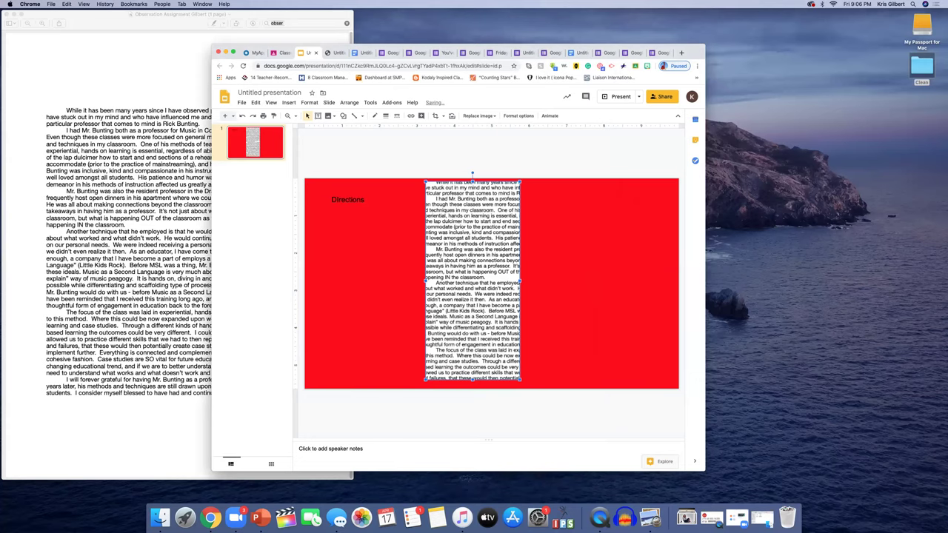
key("BackSpace")
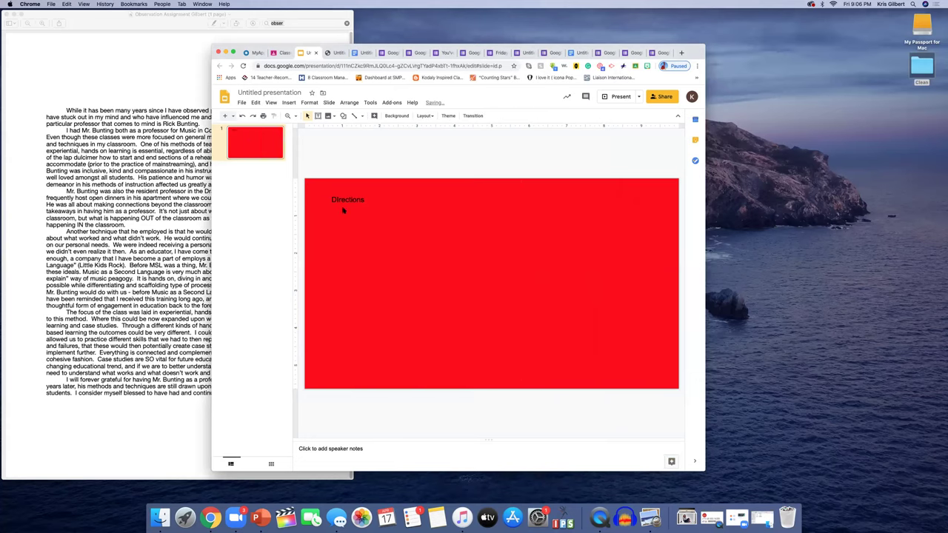
Step: Place a screenshot of the PDF's text on the master's title slide layout, widen it across the middle, and exit master editing
left_click(329, 102)
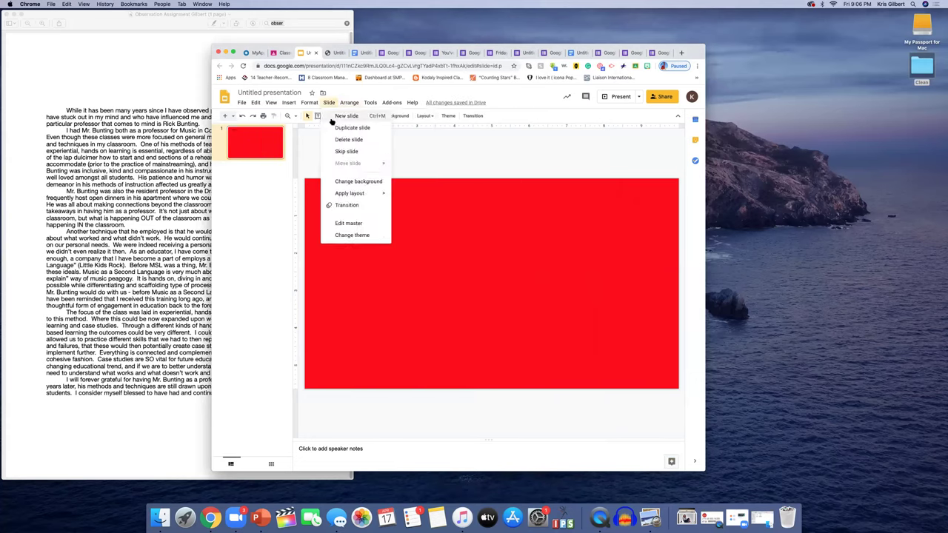
left_click(360, 223)
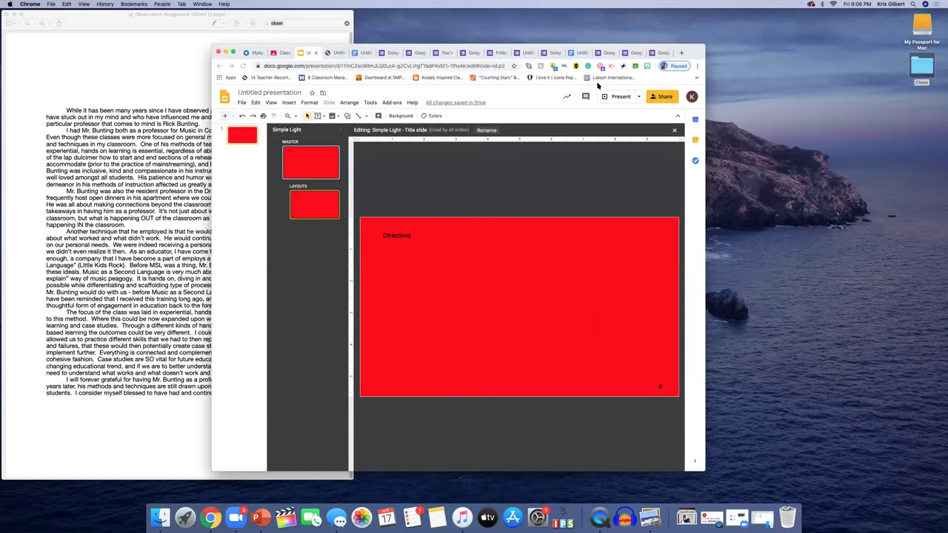
left_click_drag(681, 52, 709, 41)
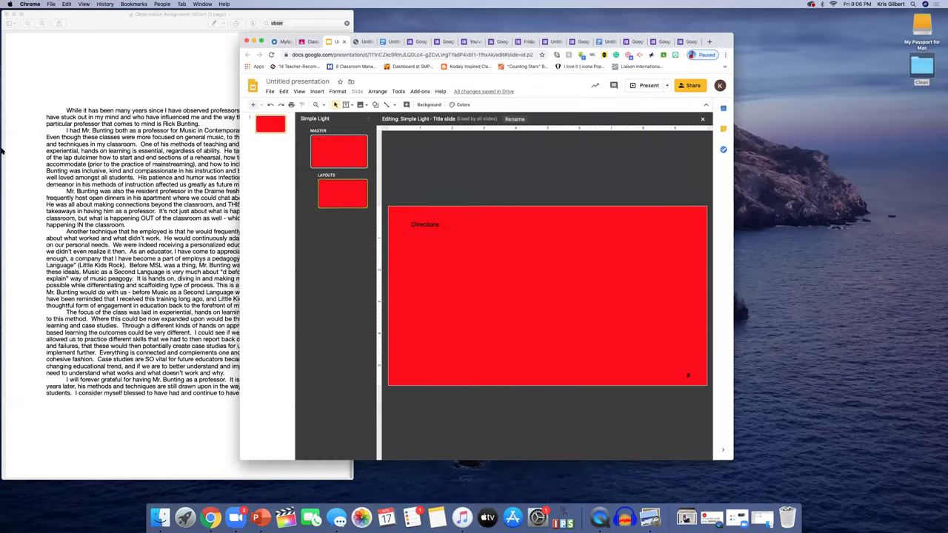
key("super+shift+4")
left_click_drag(73, 167, 190, 368)
left_click_drag(931, 518, 531, 290)
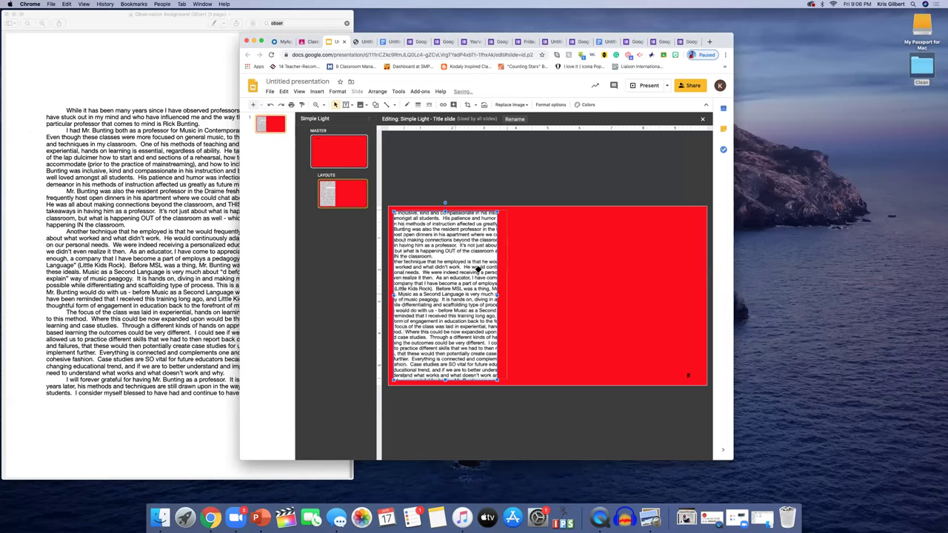
left_click_drag(547, 295, 609, 295)
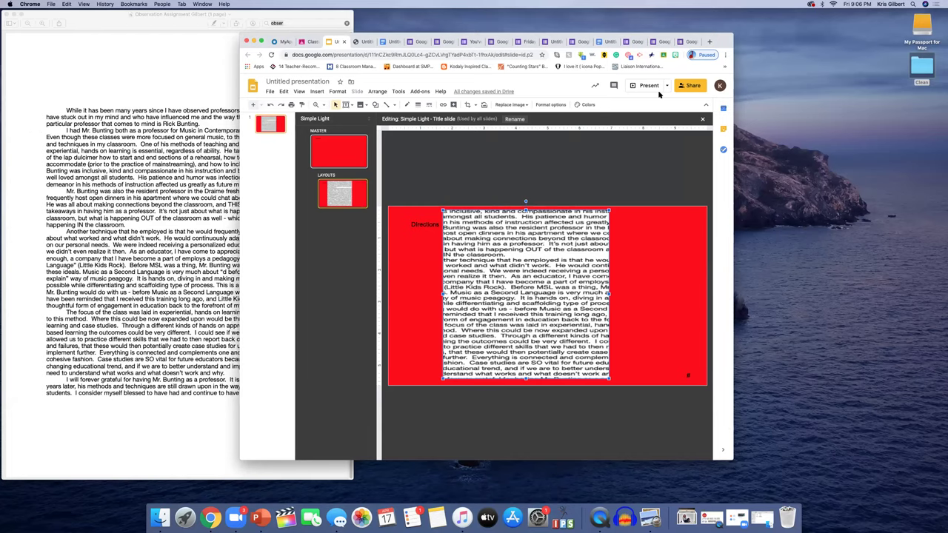
left_click(702, 120)
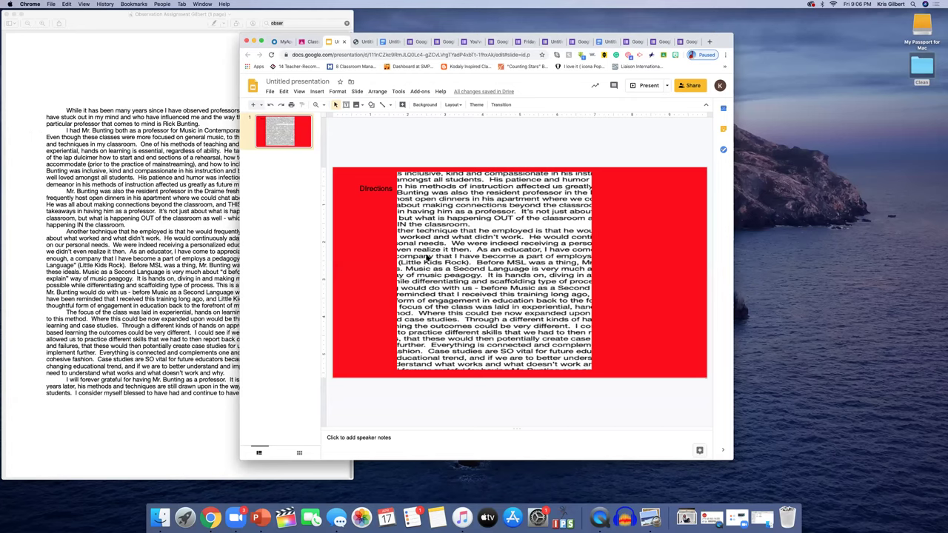
Step: Add a text box of filler letters overlapping the upper part of the image and its adjoining red area, with white text
left_click(346, 104)
left_click_drag(542, 206, 646, 250)
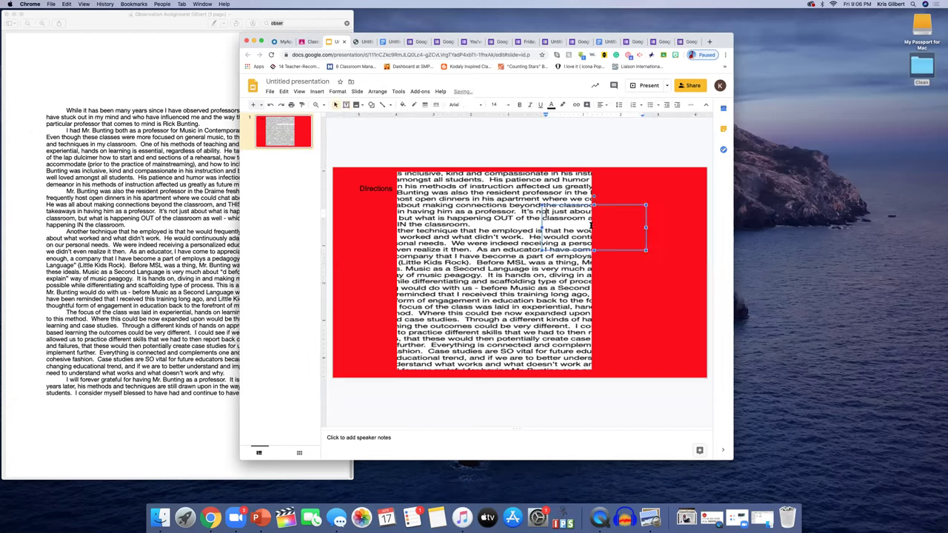
type("alsdfhajshdjsakdsa")
key("super+a")
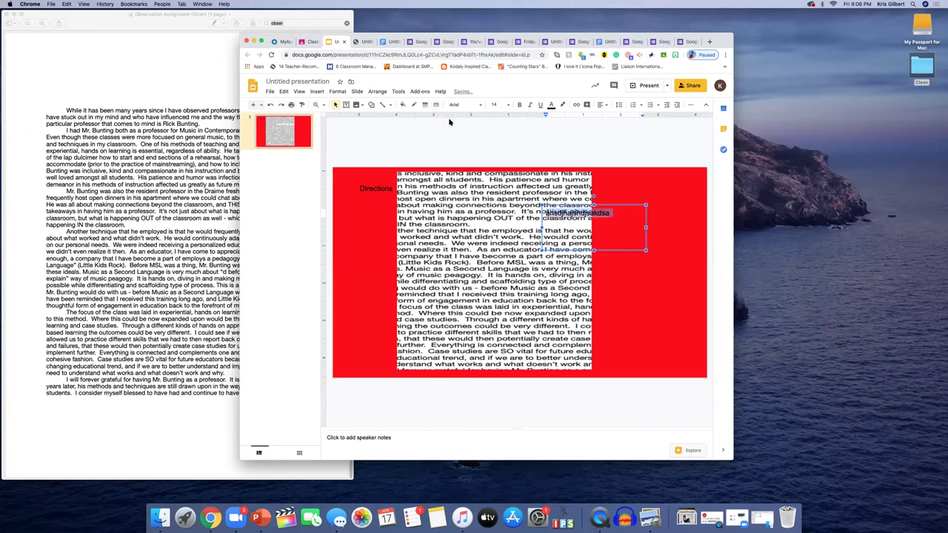
left_click(551, 106)
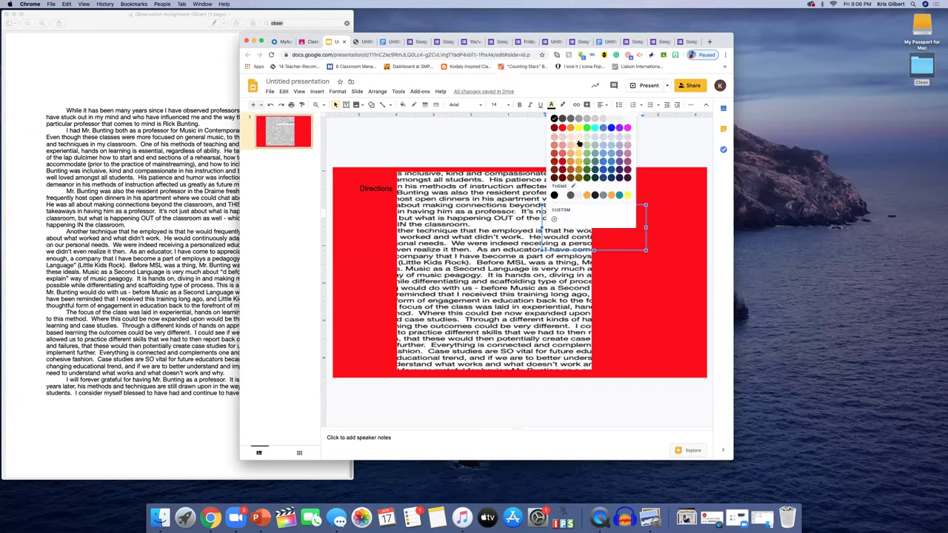
left_click(627, 118)
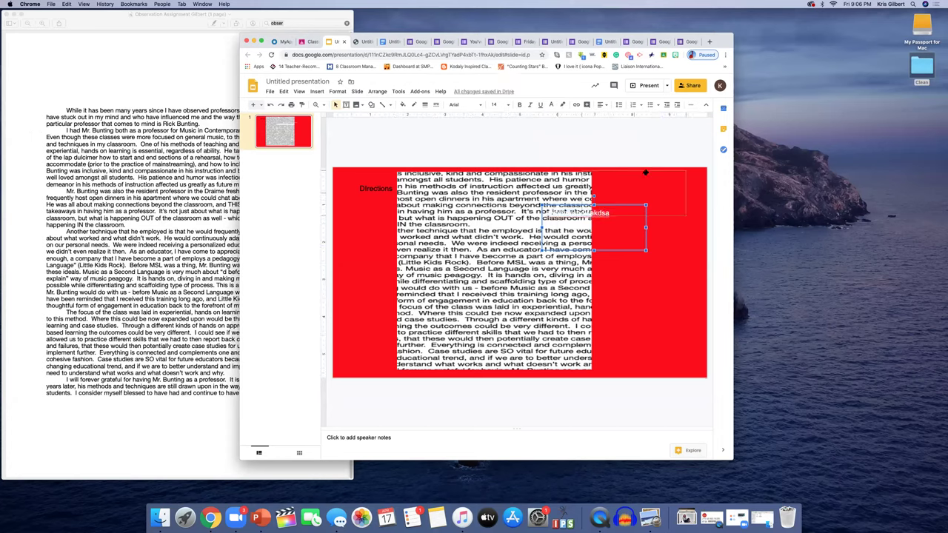
Step: Move the text box to the red area beside the image and replace its text with "Type answer here."
left_click_drag(594, 209, 646, 172)
left_click_drag(589, 172, 612, 175)
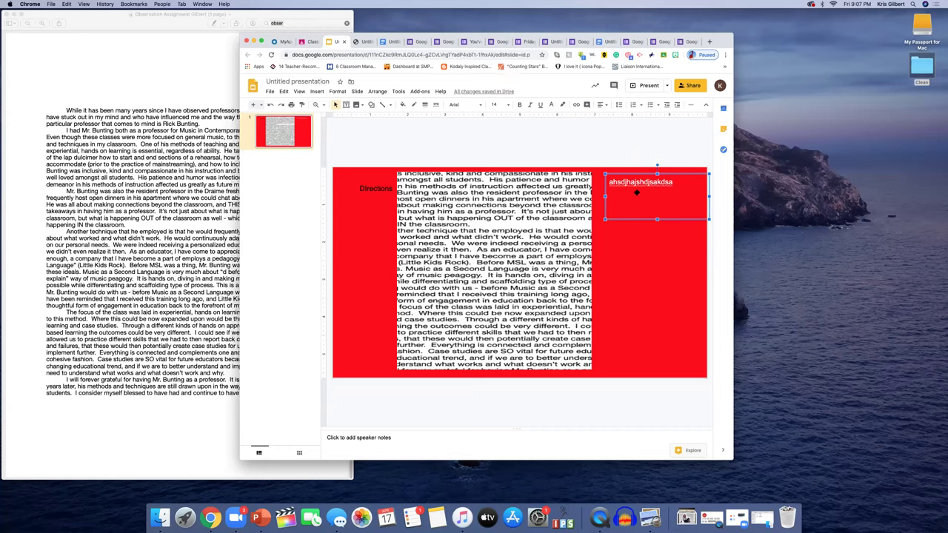
left_click(600, 154)
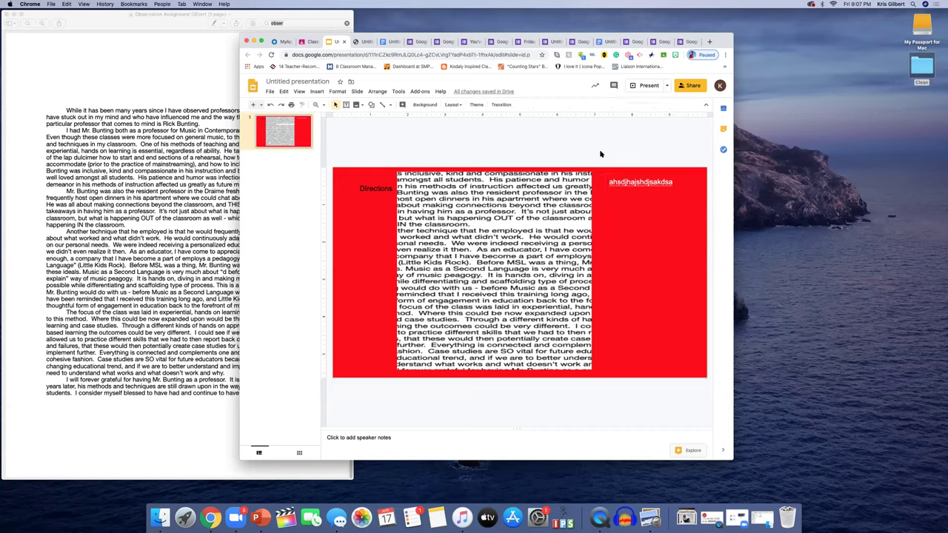
left_click(631, 181)
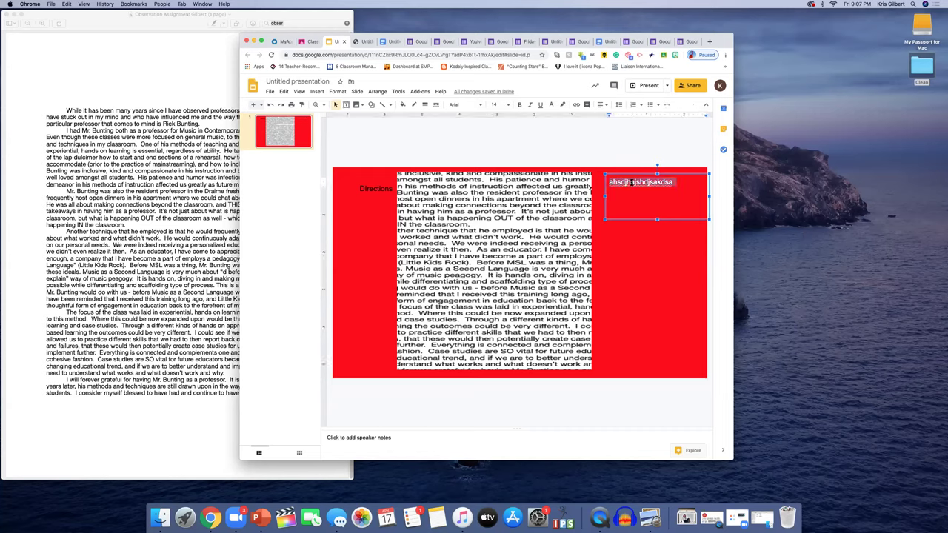
key("BackSpace")
type("Type answer here.")
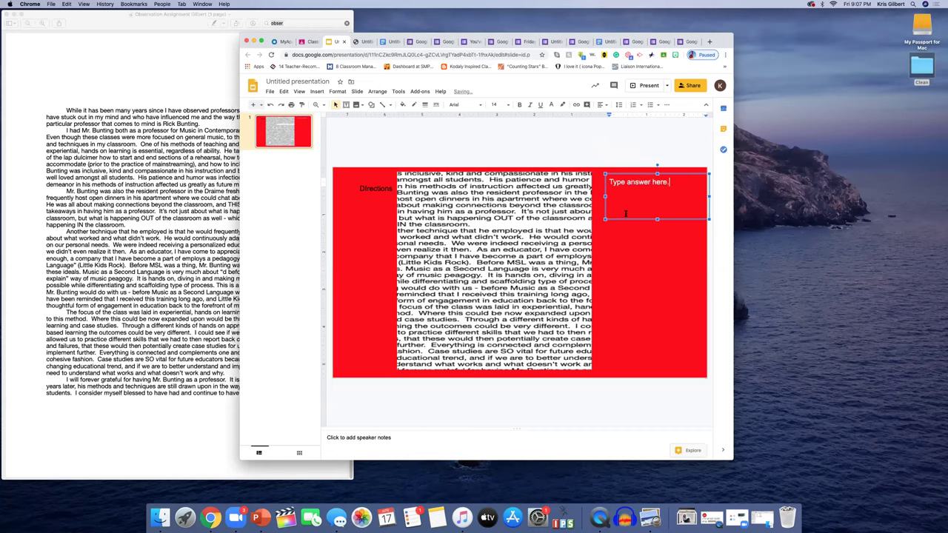
left_click(626, 261)
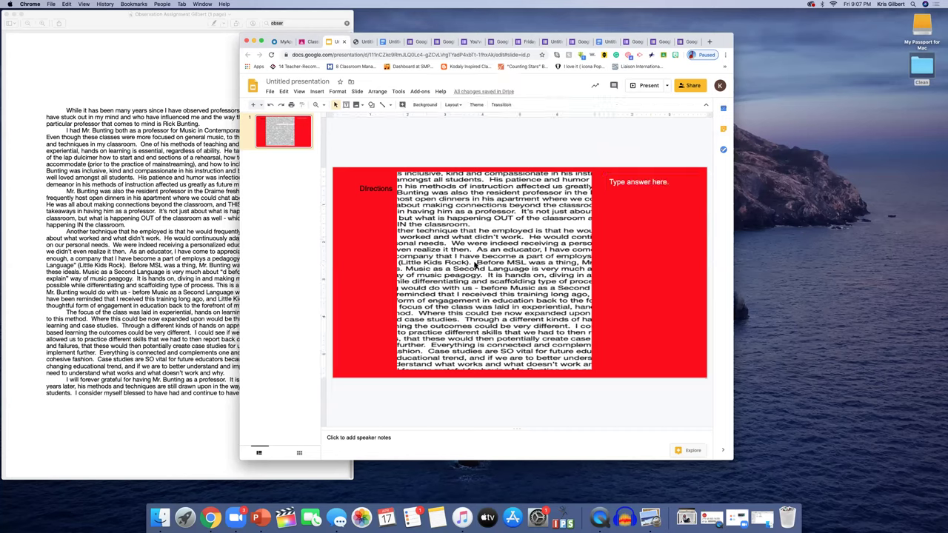
Step: Leave the finished worksheet slide and switch to the open Google Classroom page
left_click(638, 183)
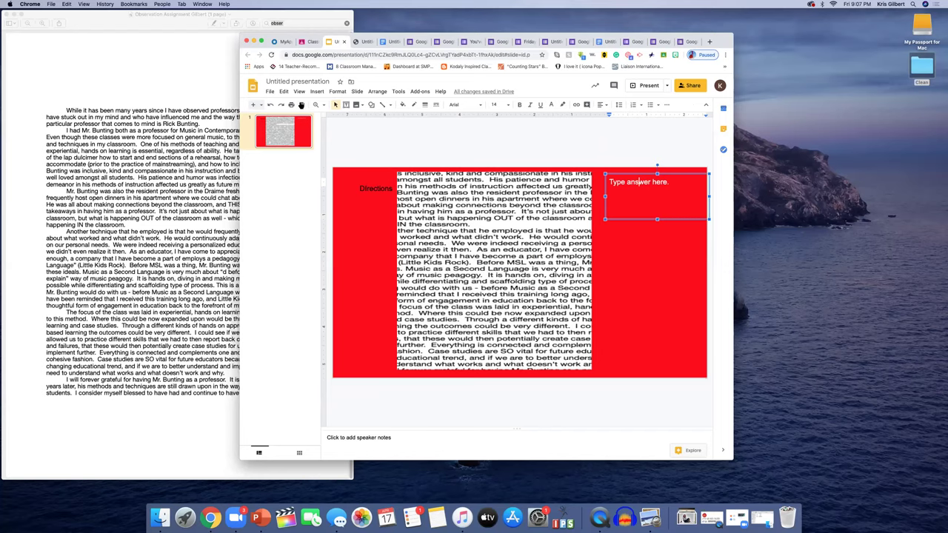
left_click(297, 82)
left_click(306, 43)
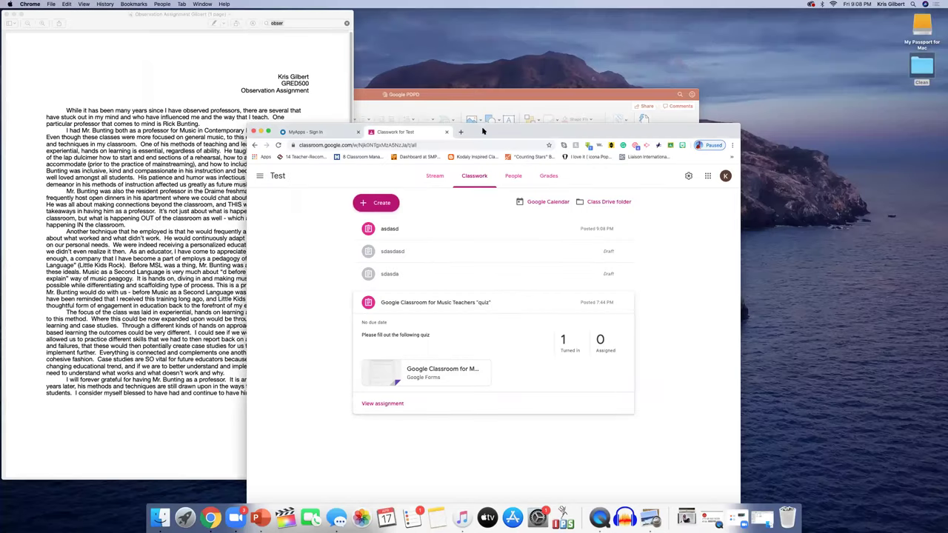
Step: Sign out of the teacher's Google account and the MyApps portal
left_click_drag(483, 132, 461, 59)
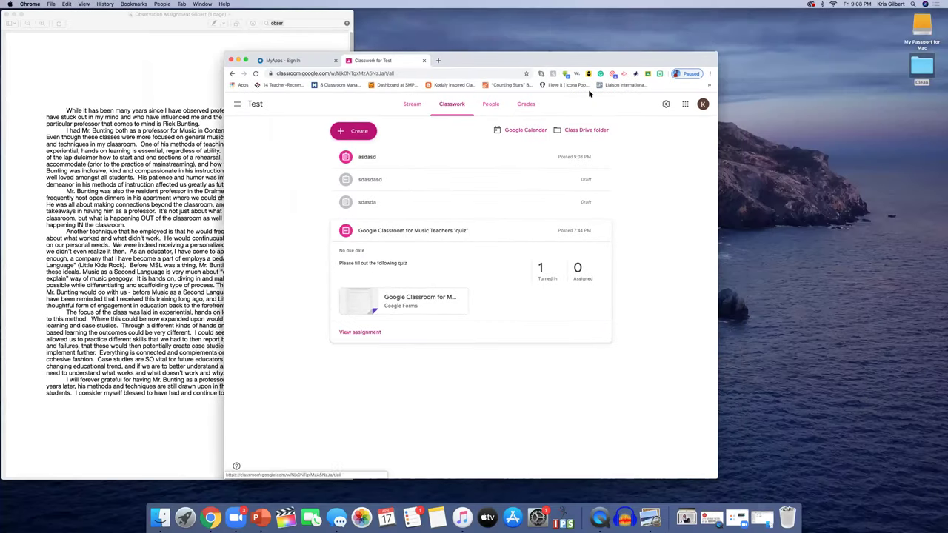
left_click(703, 103)
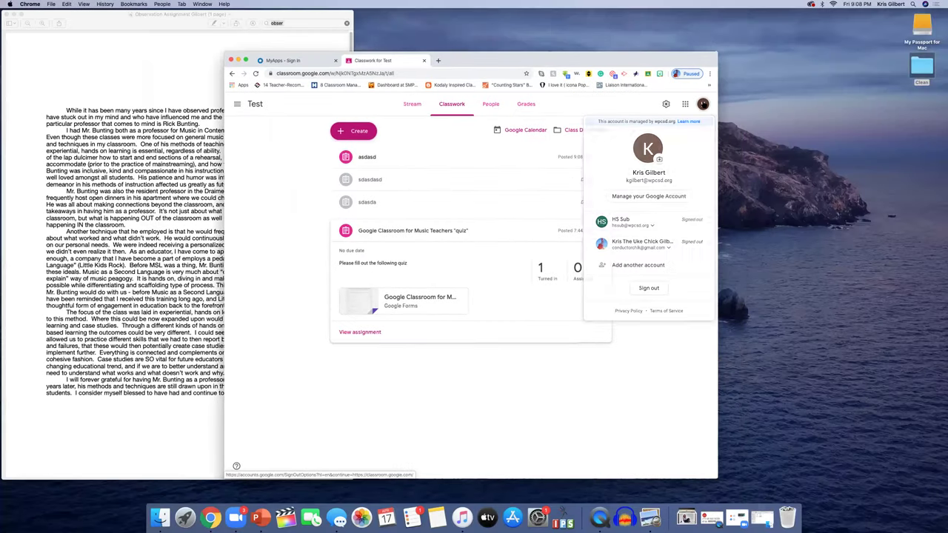
left_click(652, 288)
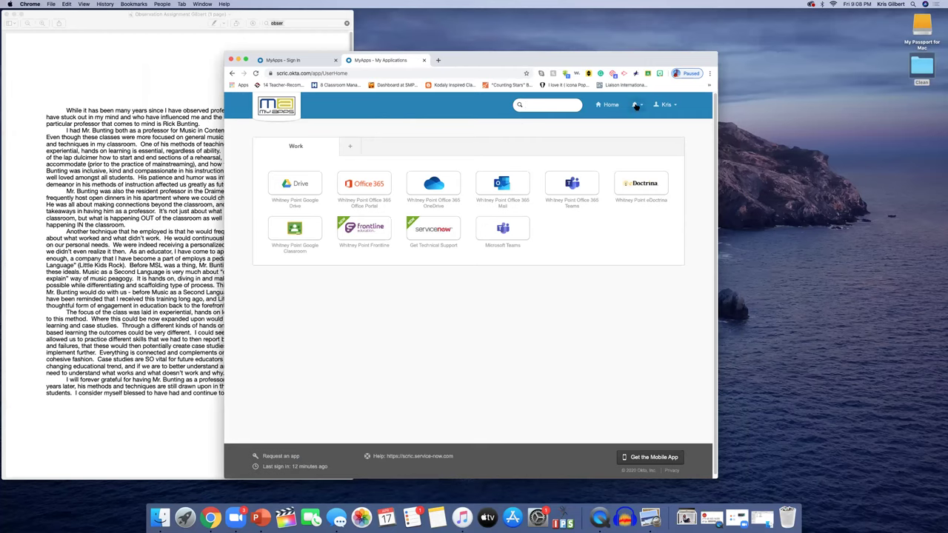
left_click(666, 104)
left_click(655, 135)
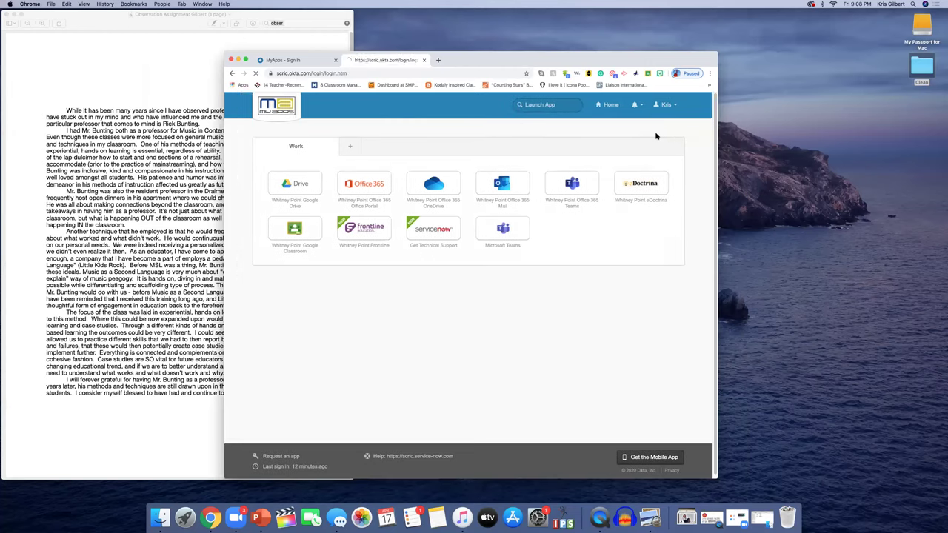
Step: Sign in to MyApps with the substitute account's saved e-mail address and password
left_click(457, 243)
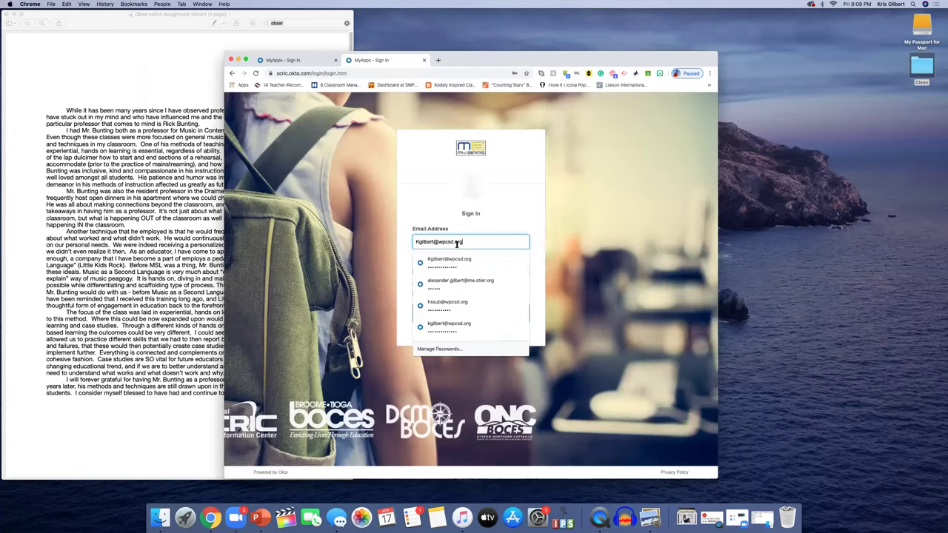
left_click(453, 303)
left_click(456, 313)
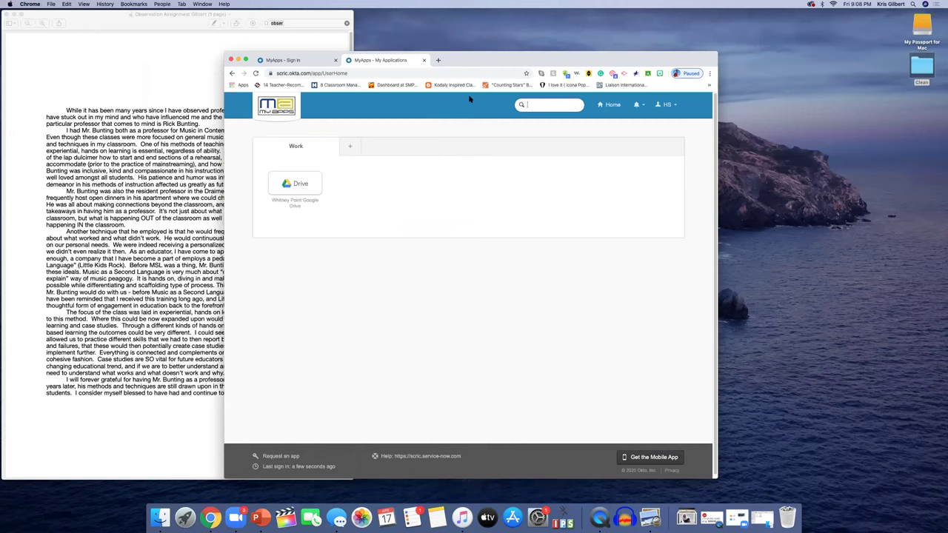
Step: Go to classroom.google.com and choose the substitute account to enter Google Classroom
left_click(442, 73)
type("classroom.google.com")
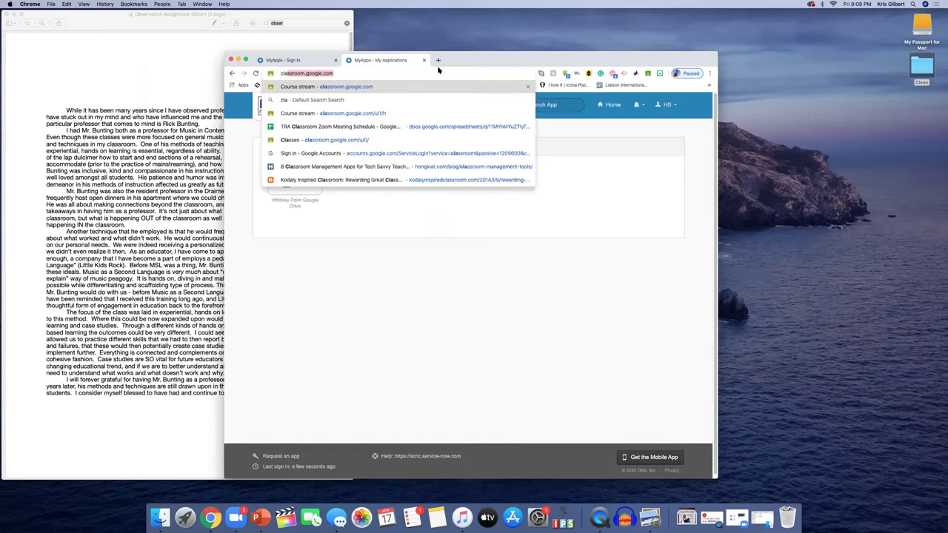
key("Return")
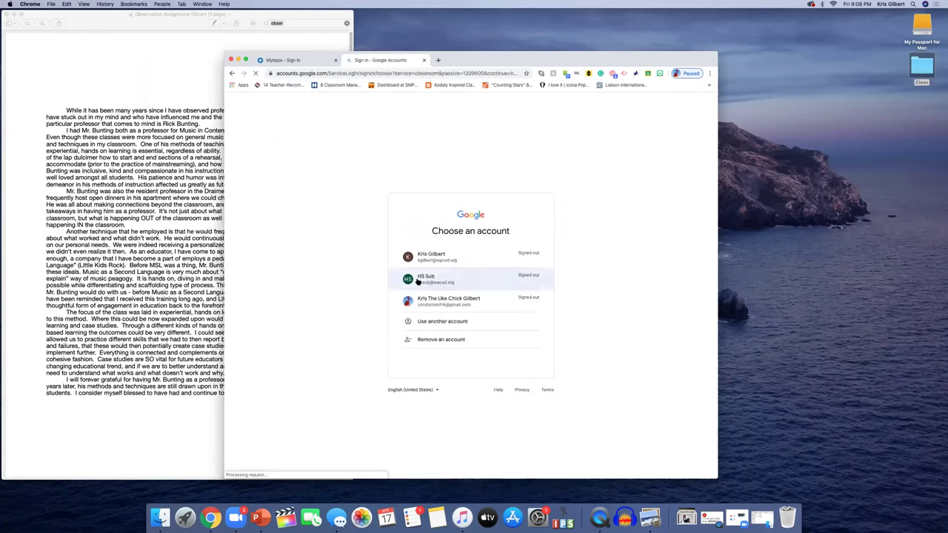
left_click(418, 282)
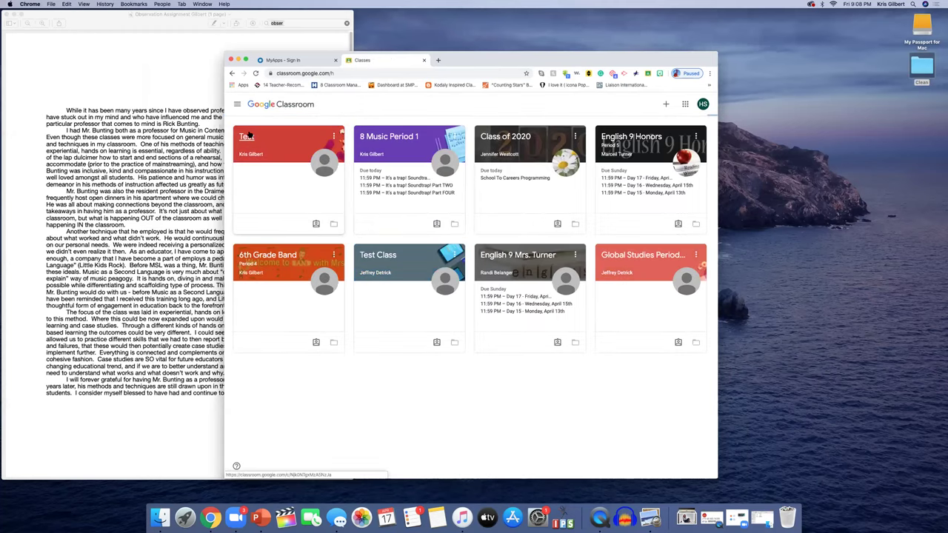
Step: Find the "asdasd" assignment in the Test class's classwork and open the student's copy of the presentation
left_click(249, 135)
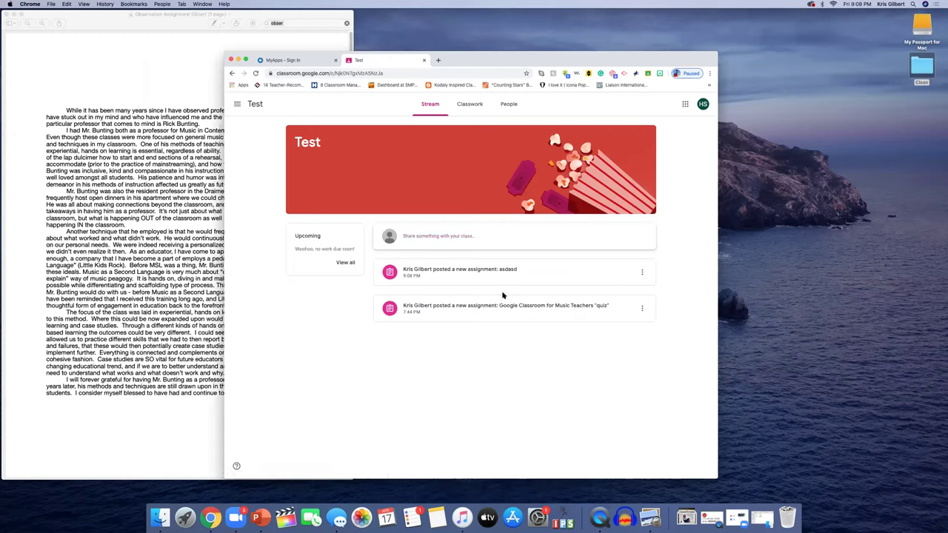
left_click(470, 104)
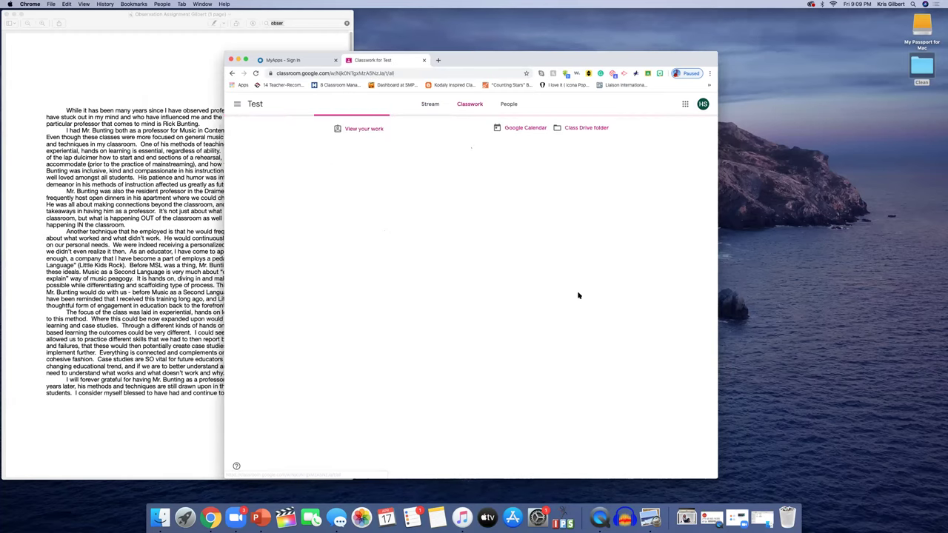
left_click(383, 152)
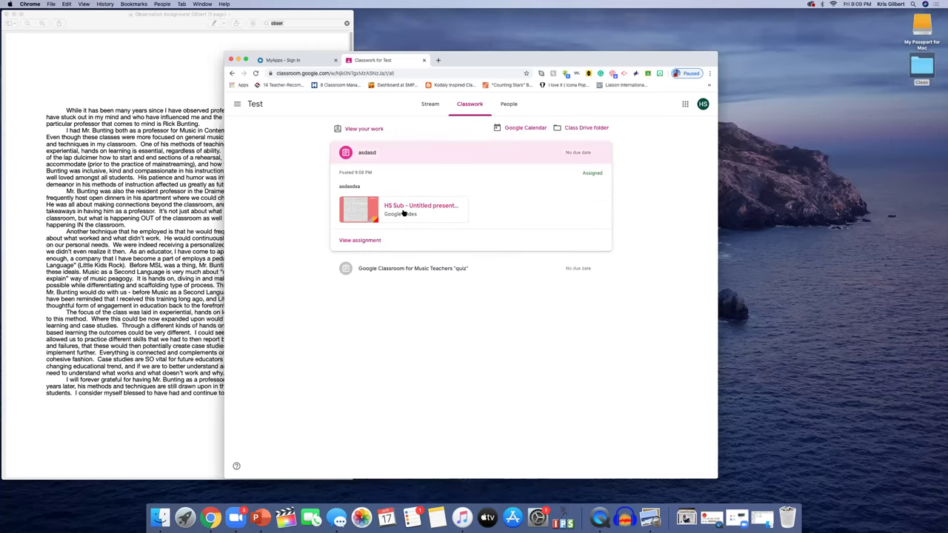
left_click(403, 212)
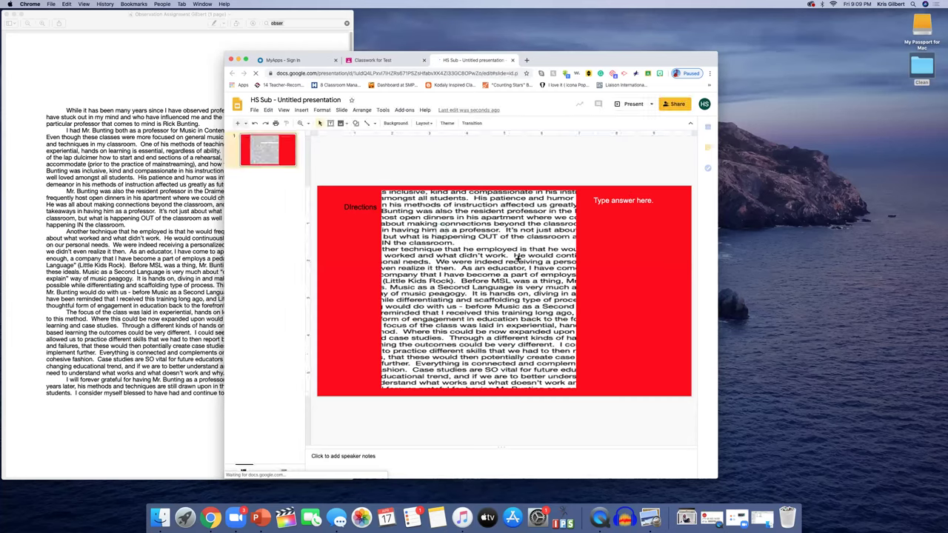
Step: Replace the "Type answer here." text on the student's slide with "I changed my answer"
left_click(605, 201)
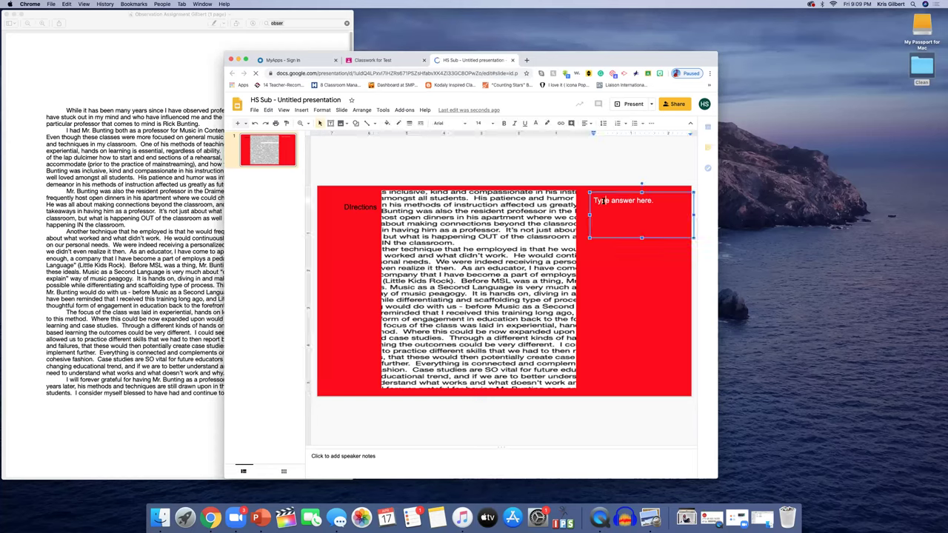
triple_click(605, 201)
type("I changed my answer")
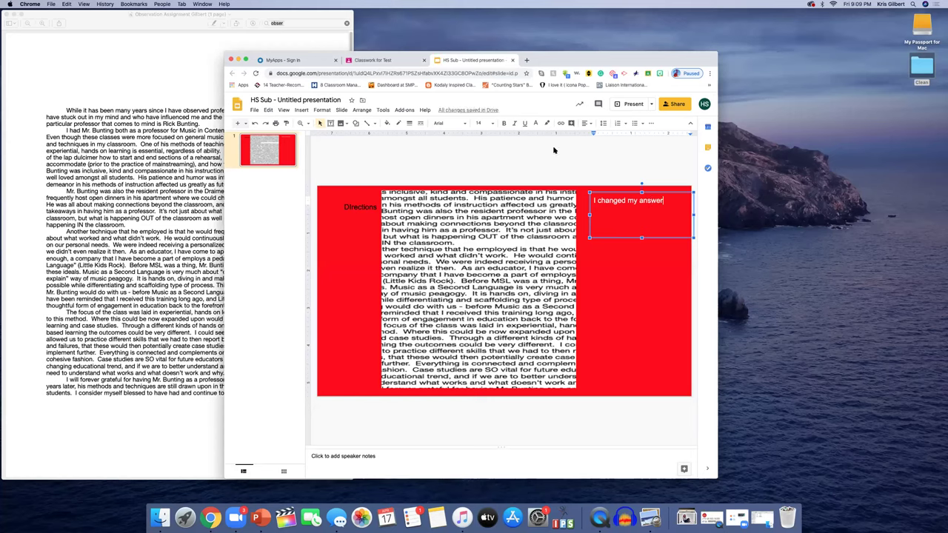
left_click(551, 152)
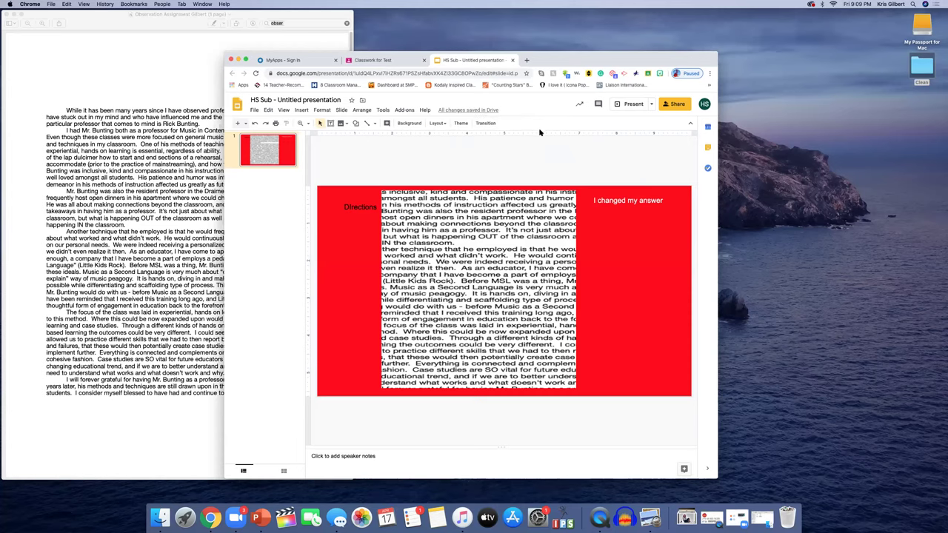
Step: Check who the student's copy of the presentation is shared with, and close the sharing settings
left_click_drag(570, 60, 555, 49)
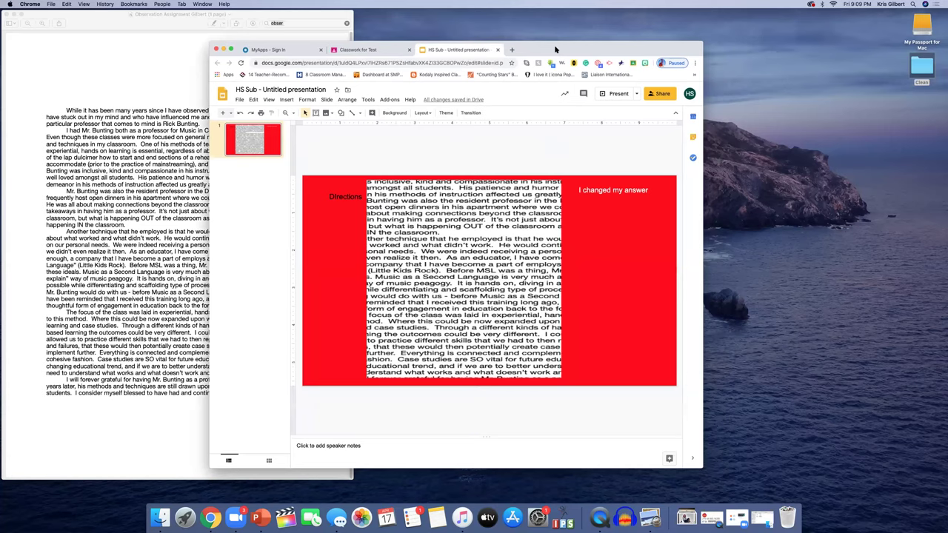
left_click(649, 96)
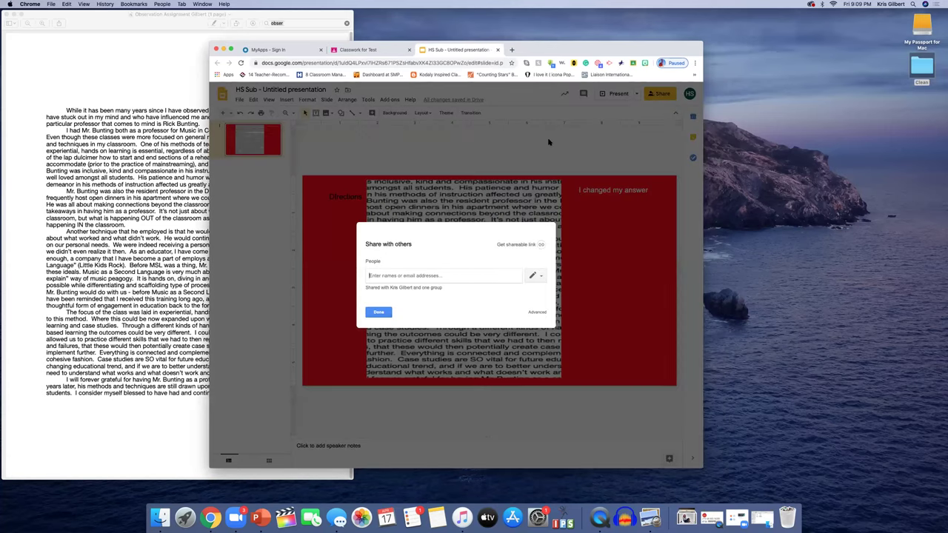
left_click(379, 312)
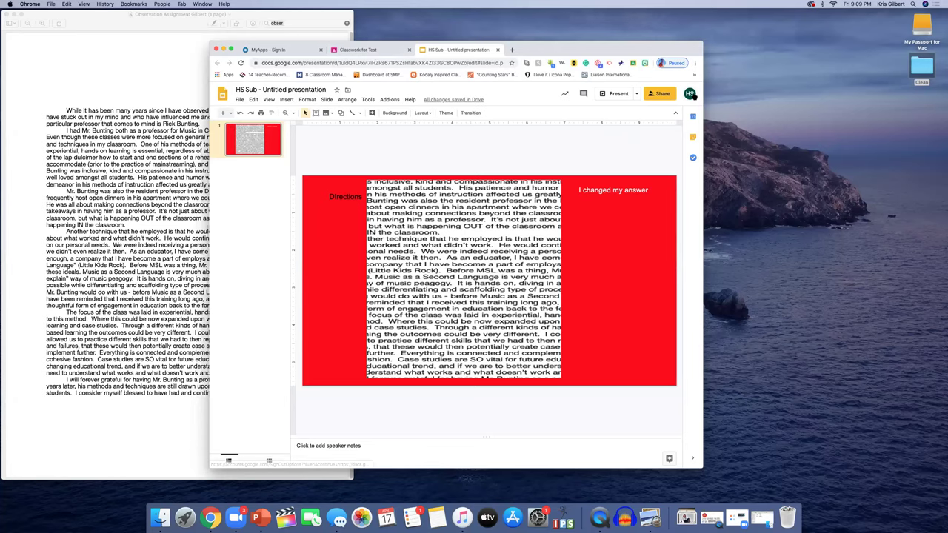
Step: Sign the substitute account out of Google and out of MyApps
left_click(690, 94)
left_click(631, 279)
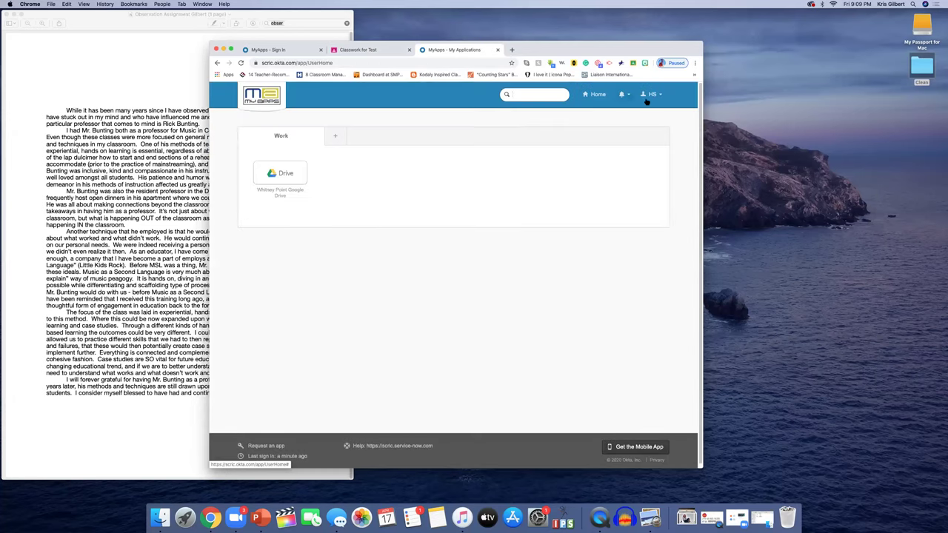
left_click(656, 95)
left_click(639, 123)
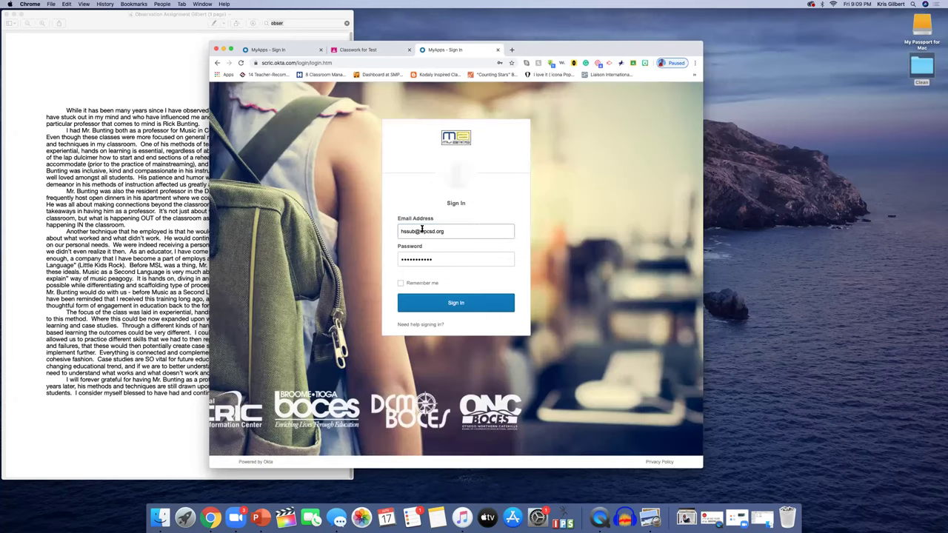
Step: Sign in to MyApps with the teacher account's saved e-mail address and password, and return to the Test class's classwork page
key("super+1")
left_click(320, 49)
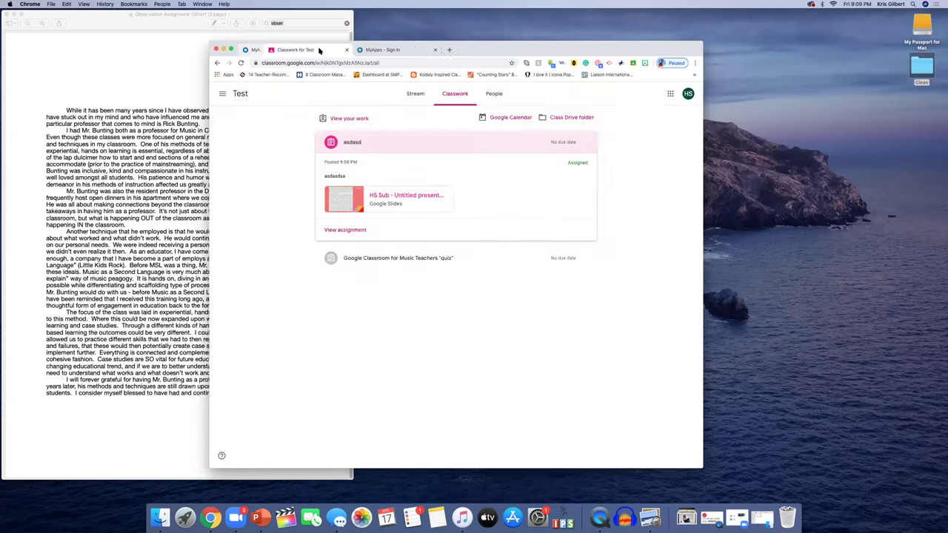
left_click(367, 50)
left_click(424, 237)
left_click(443, 271)
left_click(460, 301)
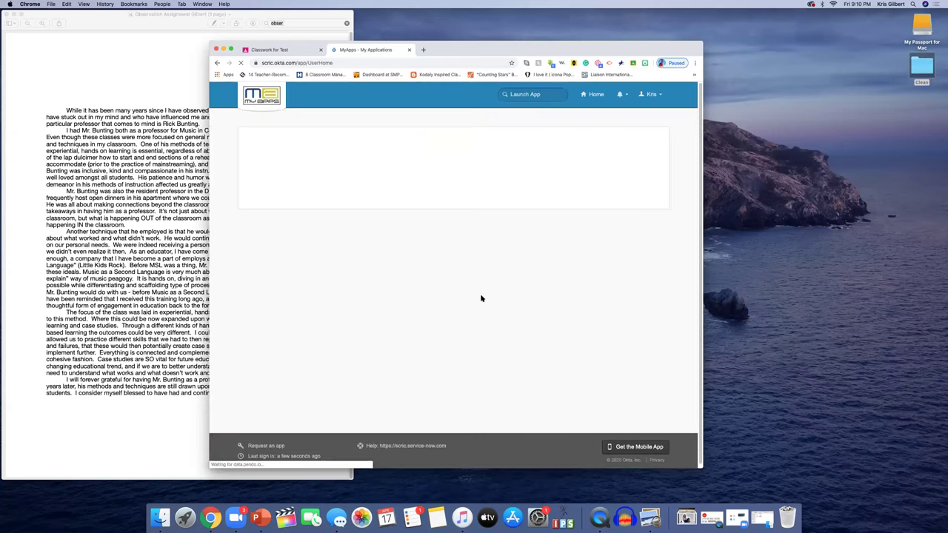
left_click(296, 50)
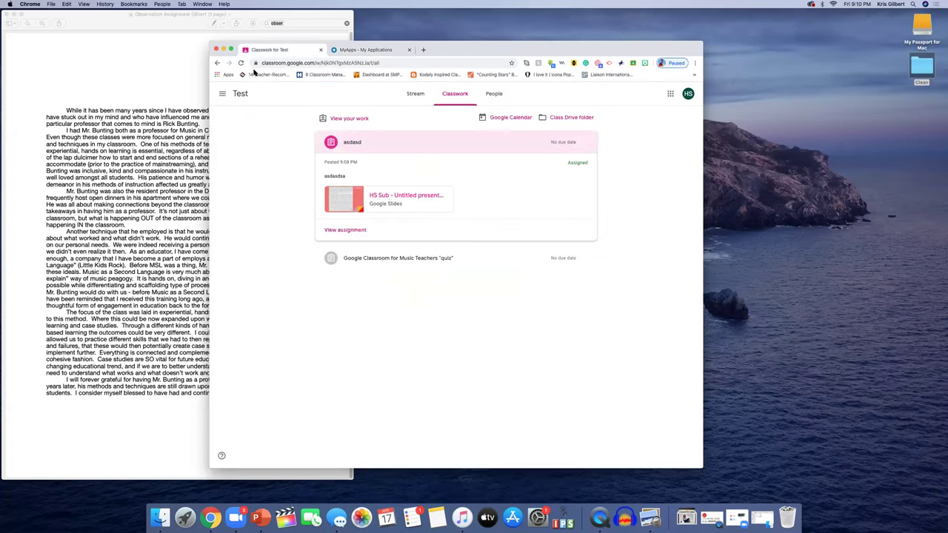